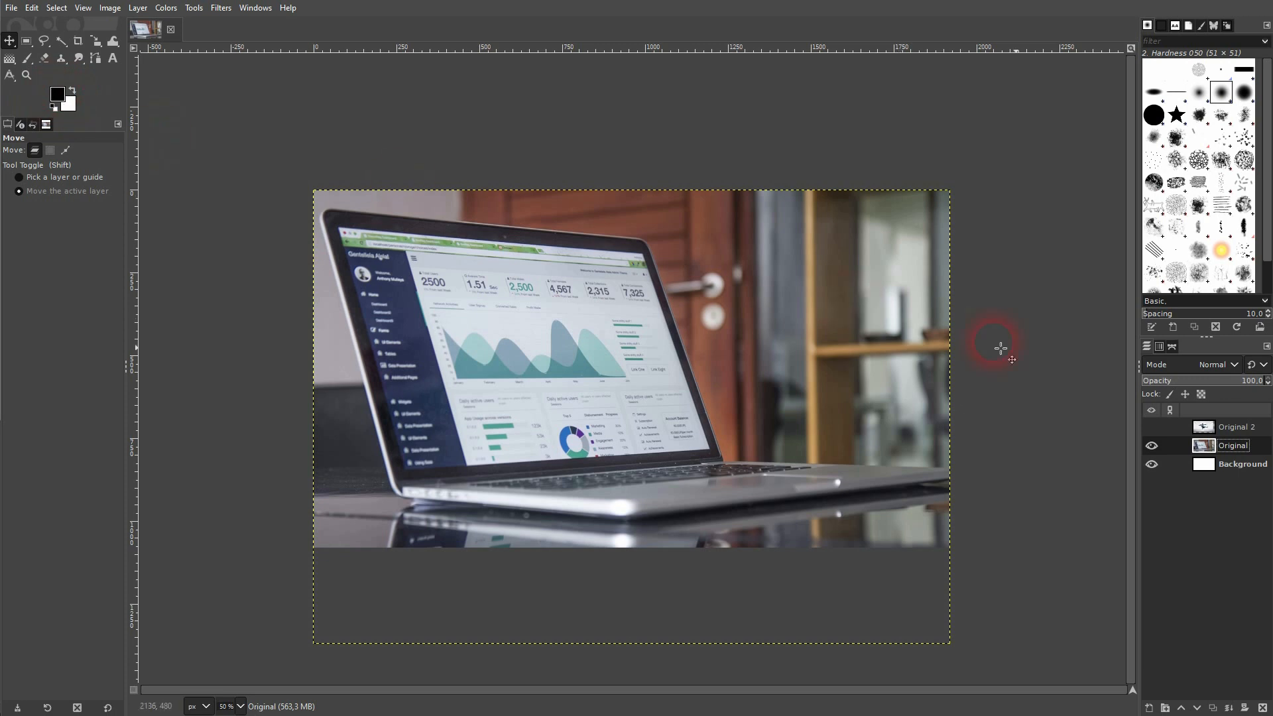
# Step: Show the Original 2 layer moved up and over the laptop screen, with its opacity reduced to 51.4
pyautogui.click(1152, 427)
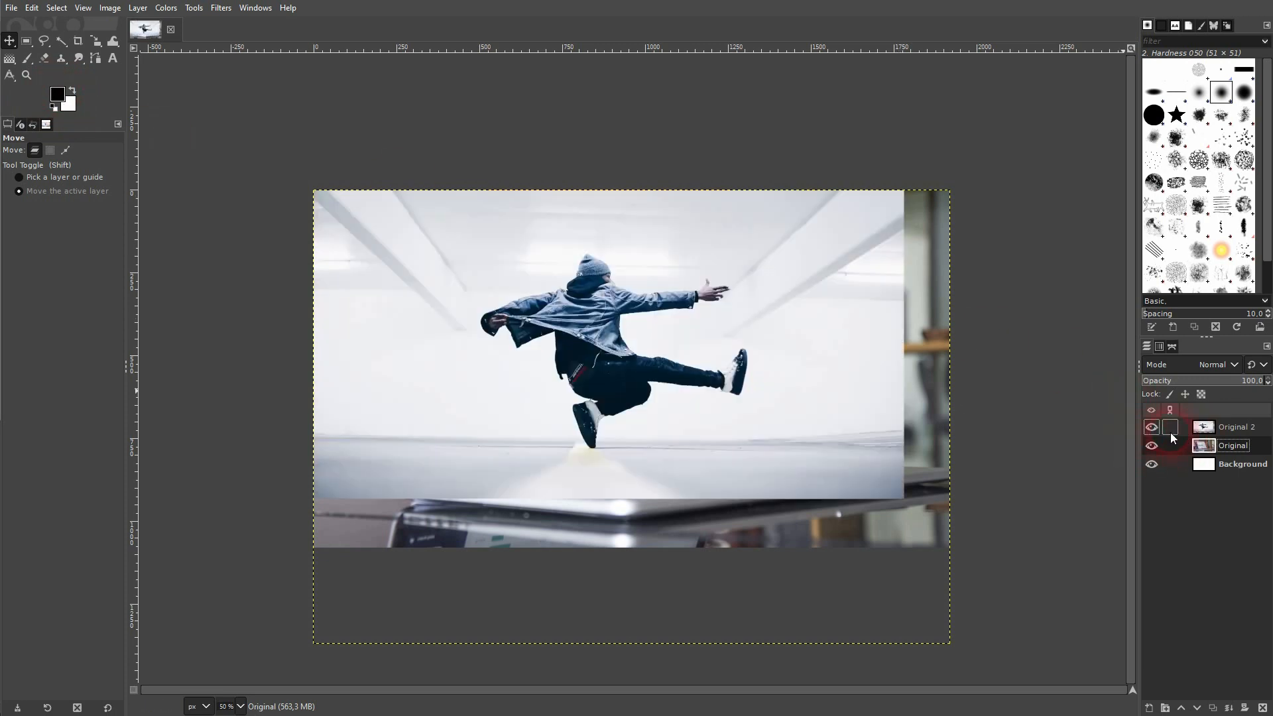
pyautogui.click(1223, 429)
pyautogui.moveTo(631, 301); pyautogui.dragTo(593, 360)
pyautogui.click(1202, 384)
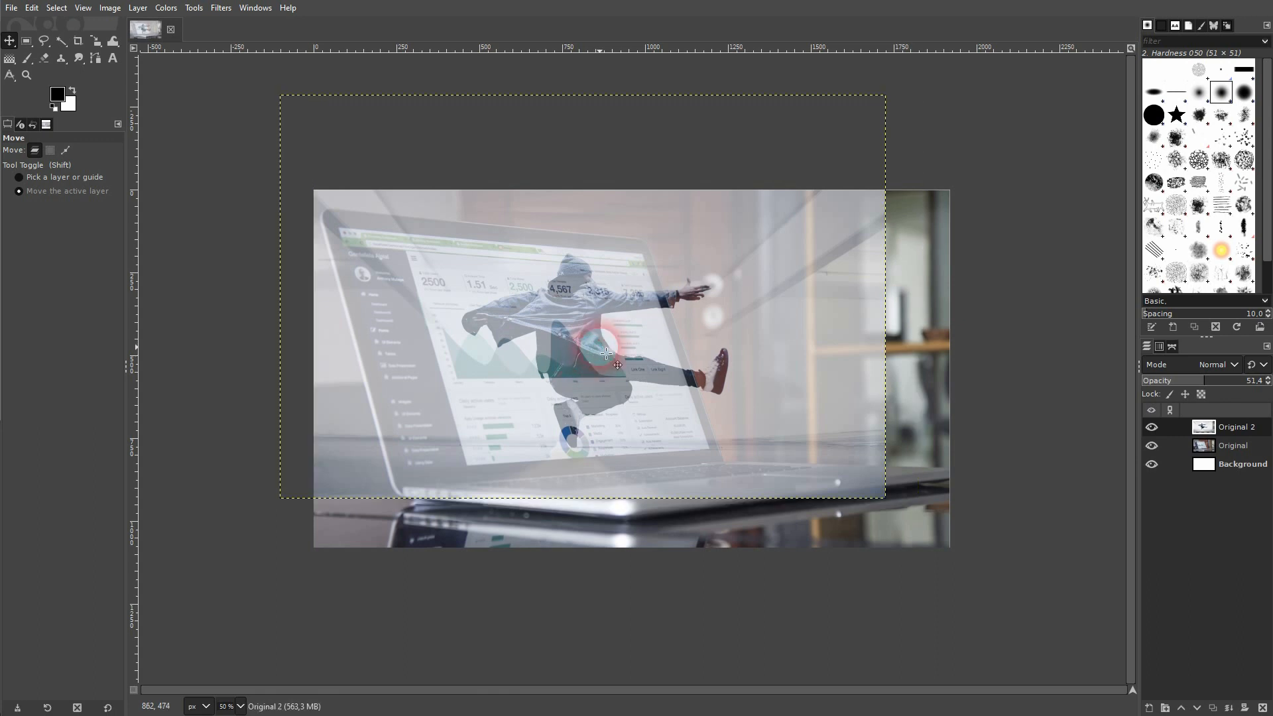
# Step: Scale the Original 2 layer proportionally to 1871 × 1247 pixels
pyautogui.click(94, 41)
pyautogui.click(95, 43)
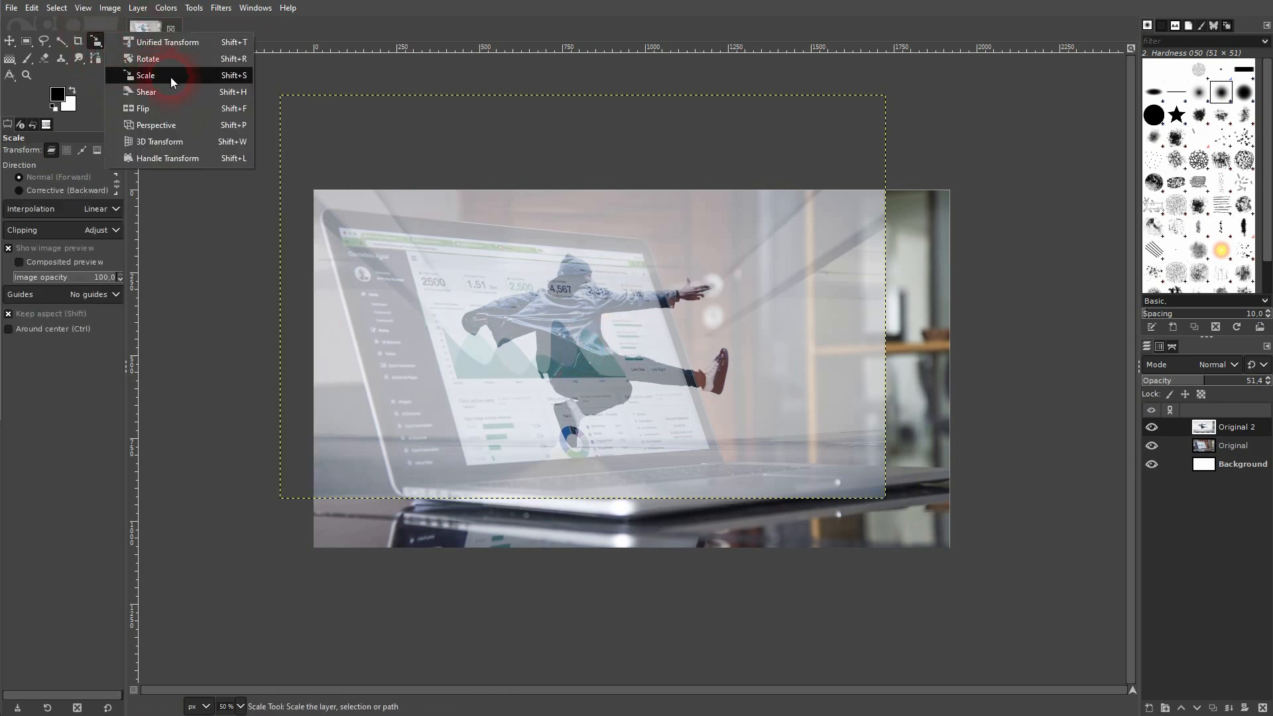
pyautogui.click(171, 75)
pyautogui.click(534, 338)
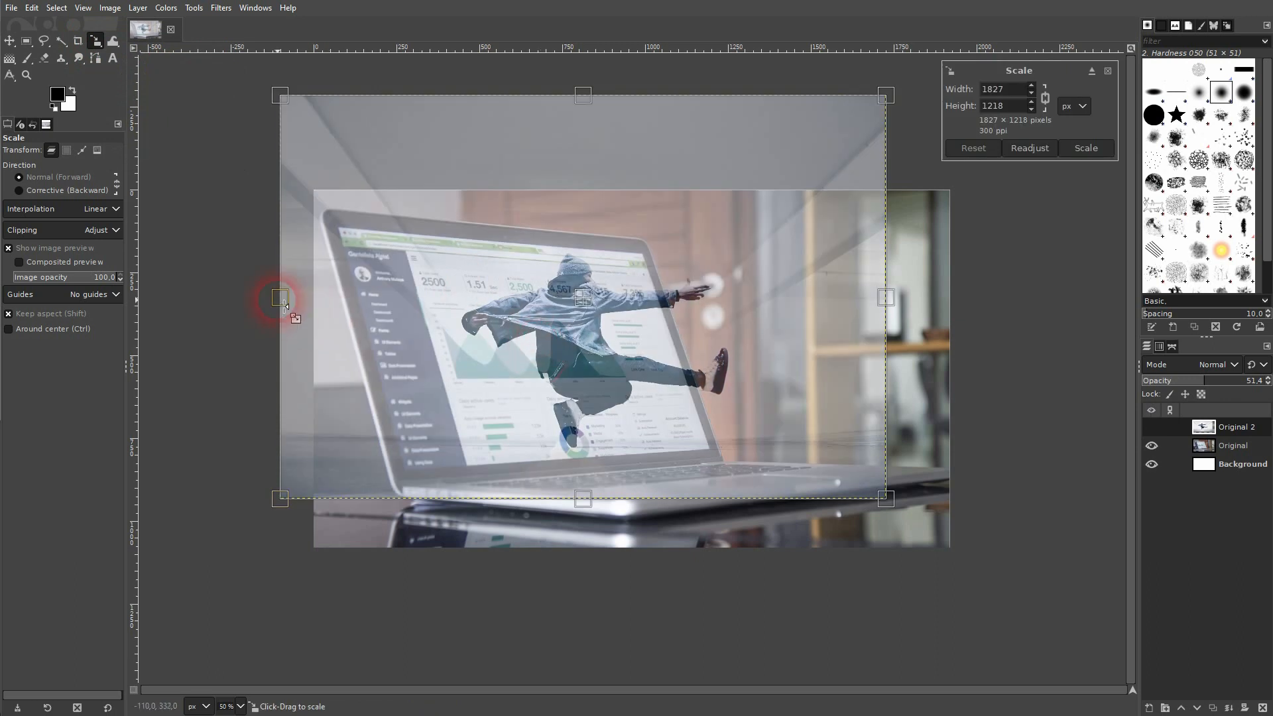
pyautogui.moveTo(312, 314); pyautogui.dragTo(270, 314)
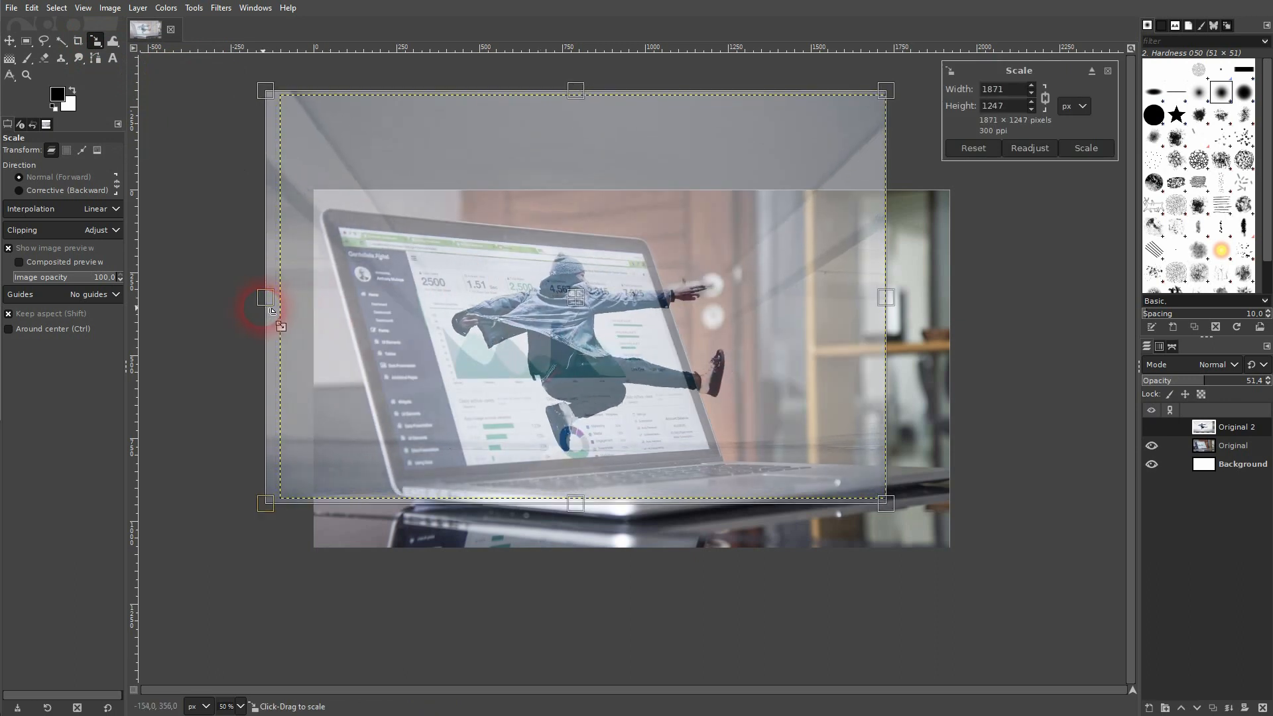
pyautogui.click(1086, 148)
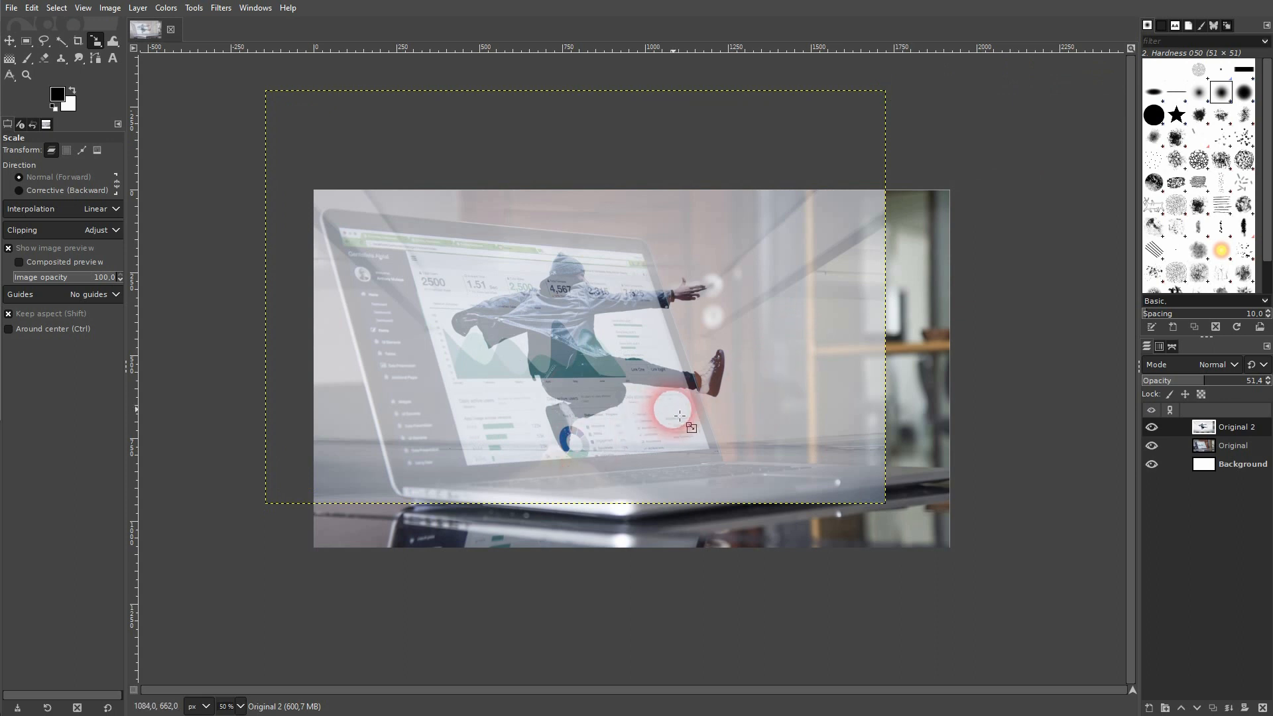
# Step: Add a White (full opacity) layer mask to the Original 2 layer and make the mask active for editing
pyautogui.click(10, 41)
pyautogui.click(1155, 495)
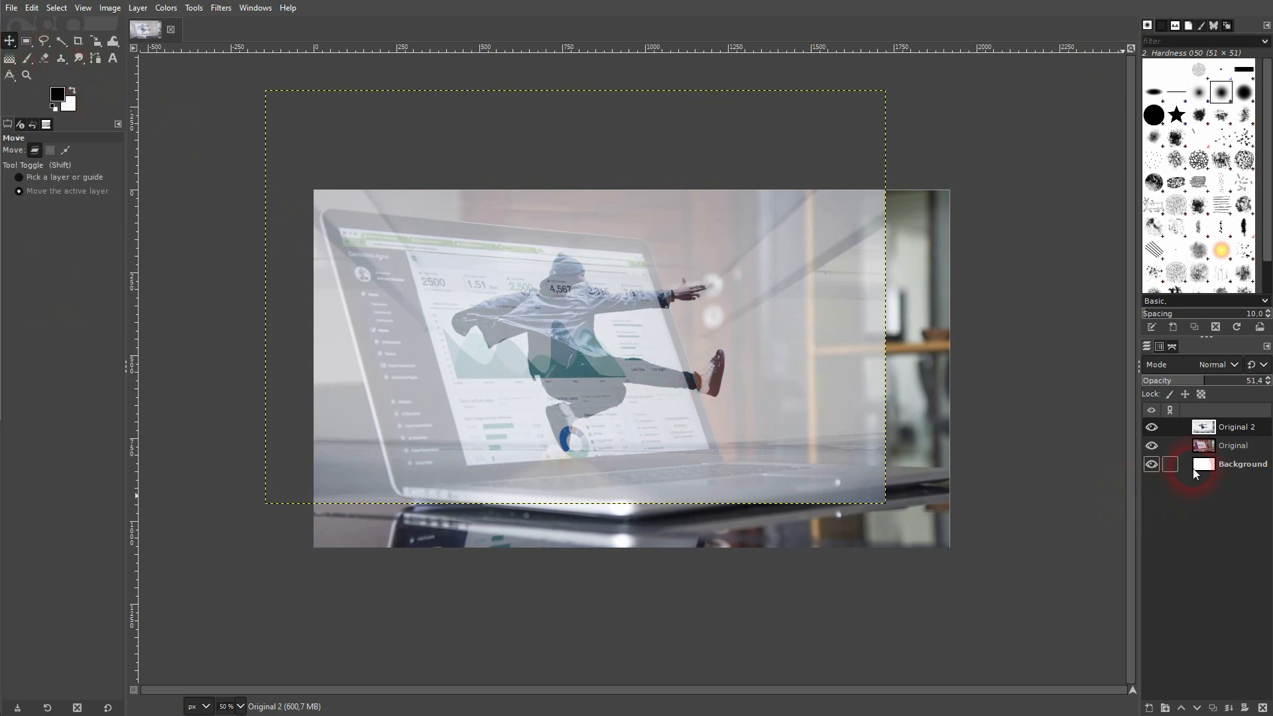
pyautogui.rightClick(1224, 427)
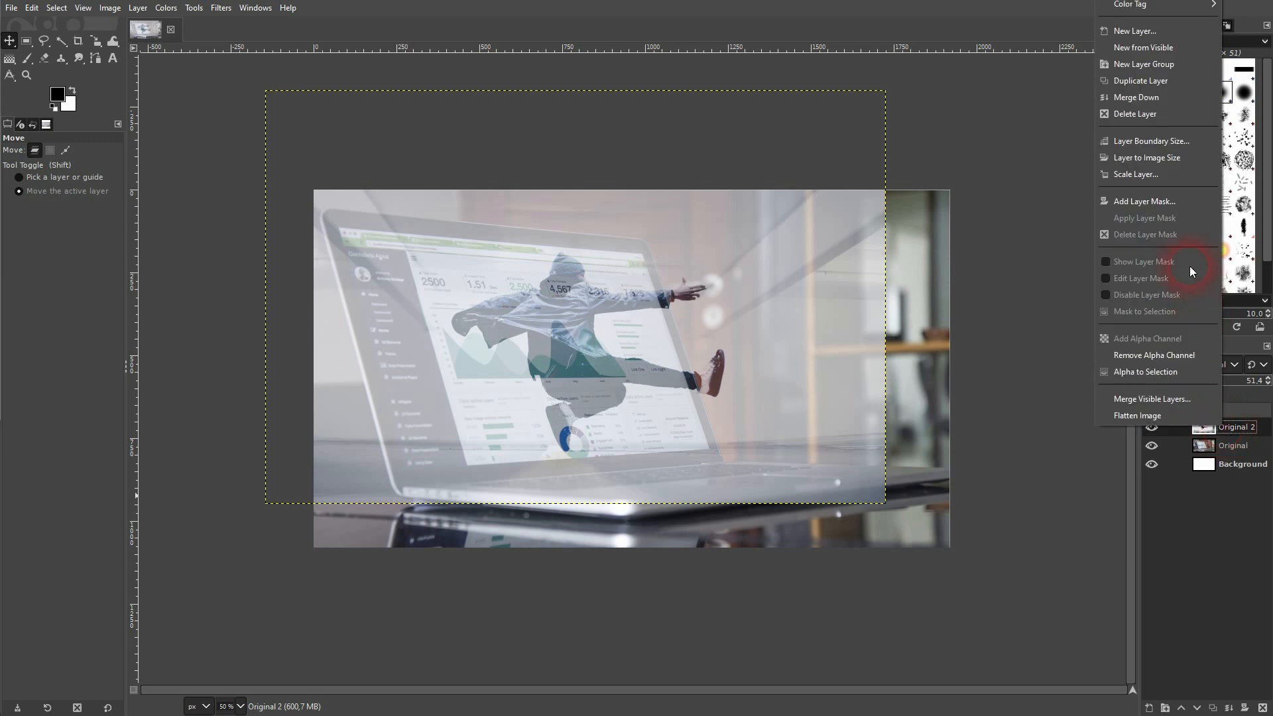
pyautogui.click(1164, 211)
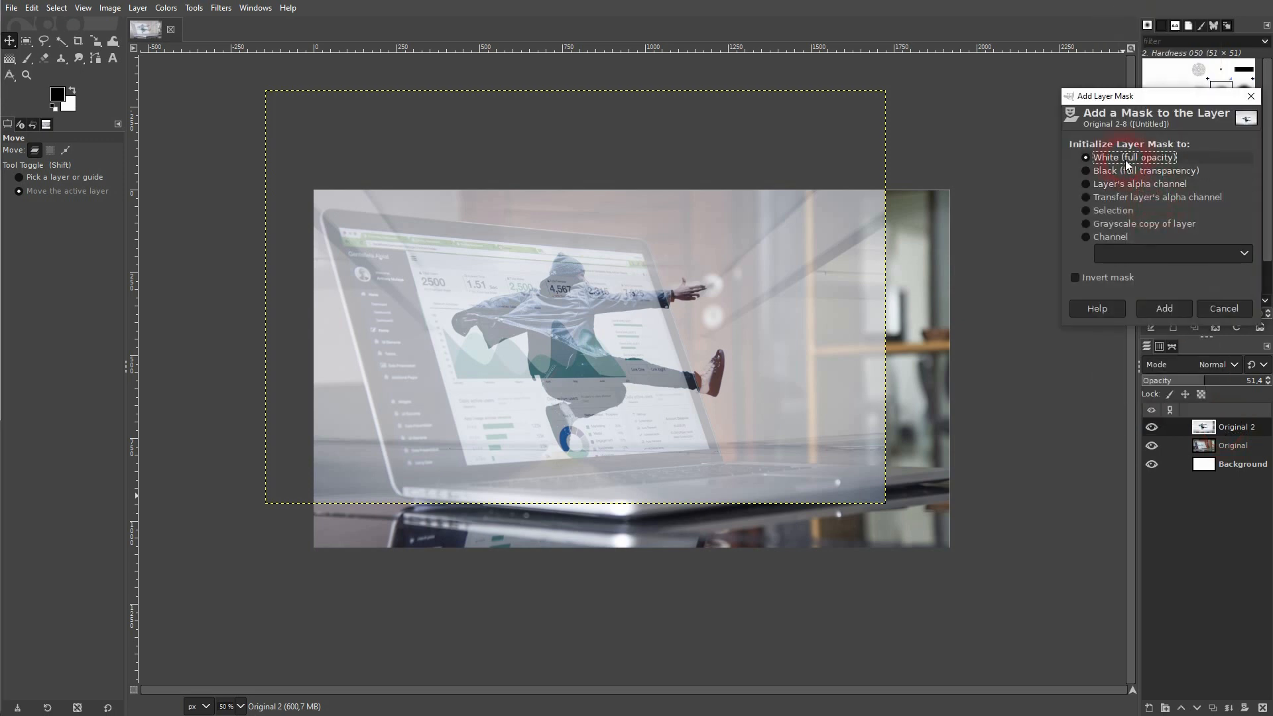
pyautogui.click(1164, 308)
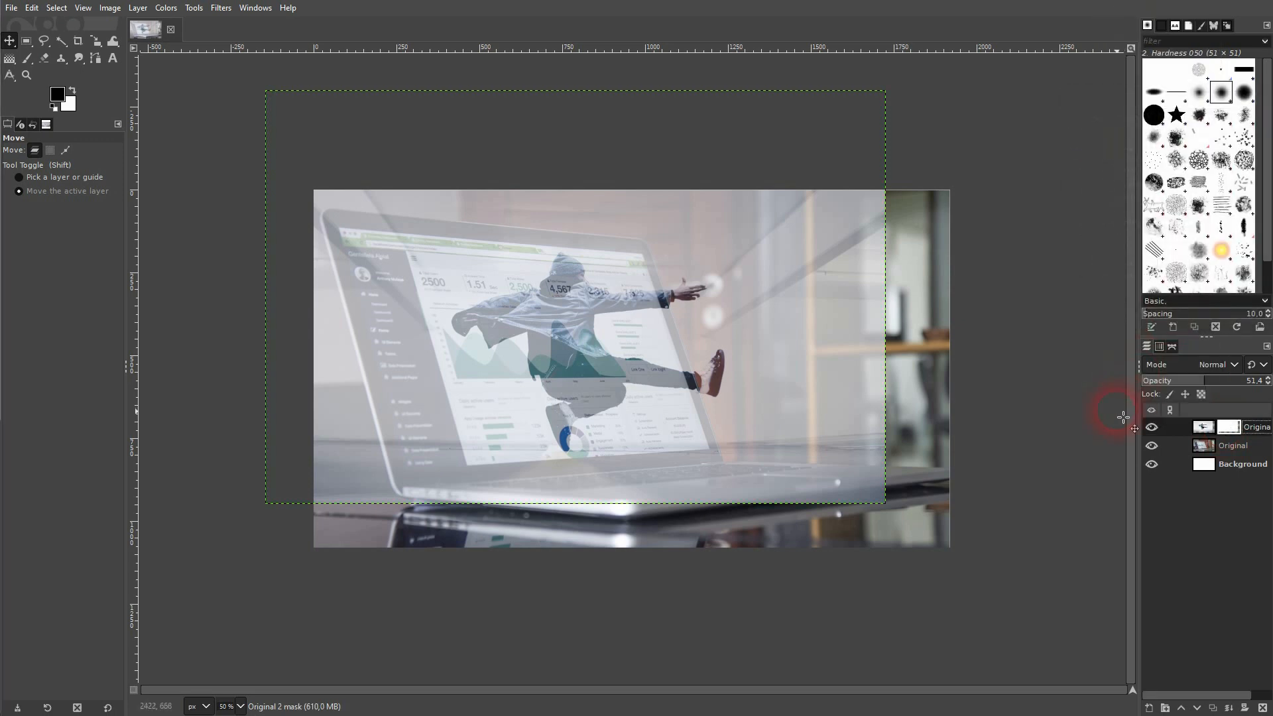
pyautogui.click(1150, 427)
pyautogui.click(1151, 428)
pyautogui.click(1252, 430)
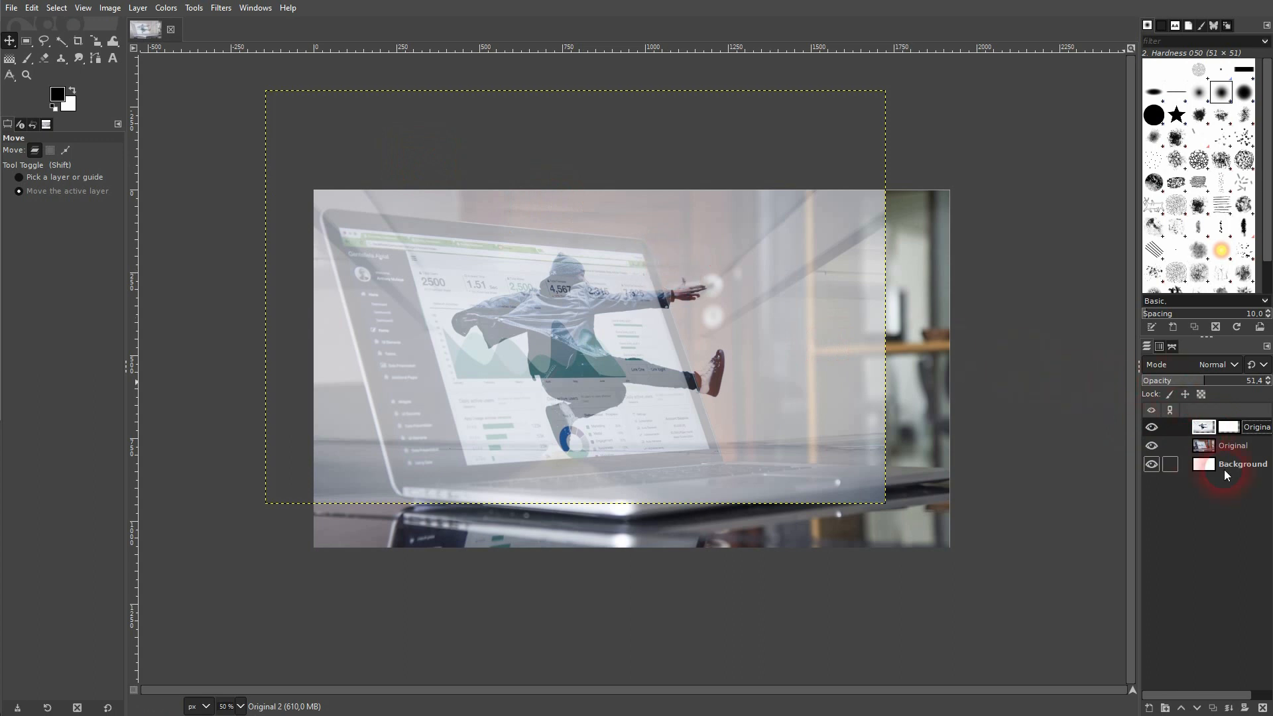
pyautogui.click(1229, 429)
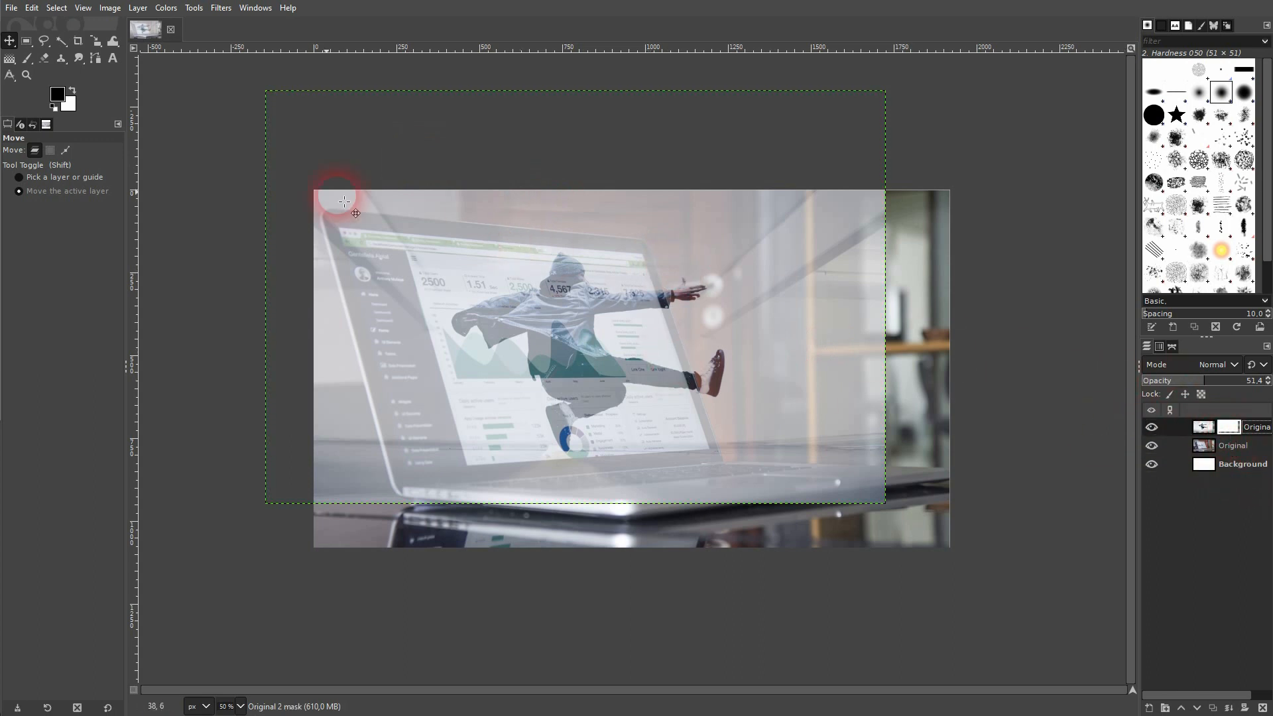
# Step: Start a path along the laptop display's upper edge, around its far corner and down the side edge to the dancer's sleeve
pyautogui.click(98, 56)
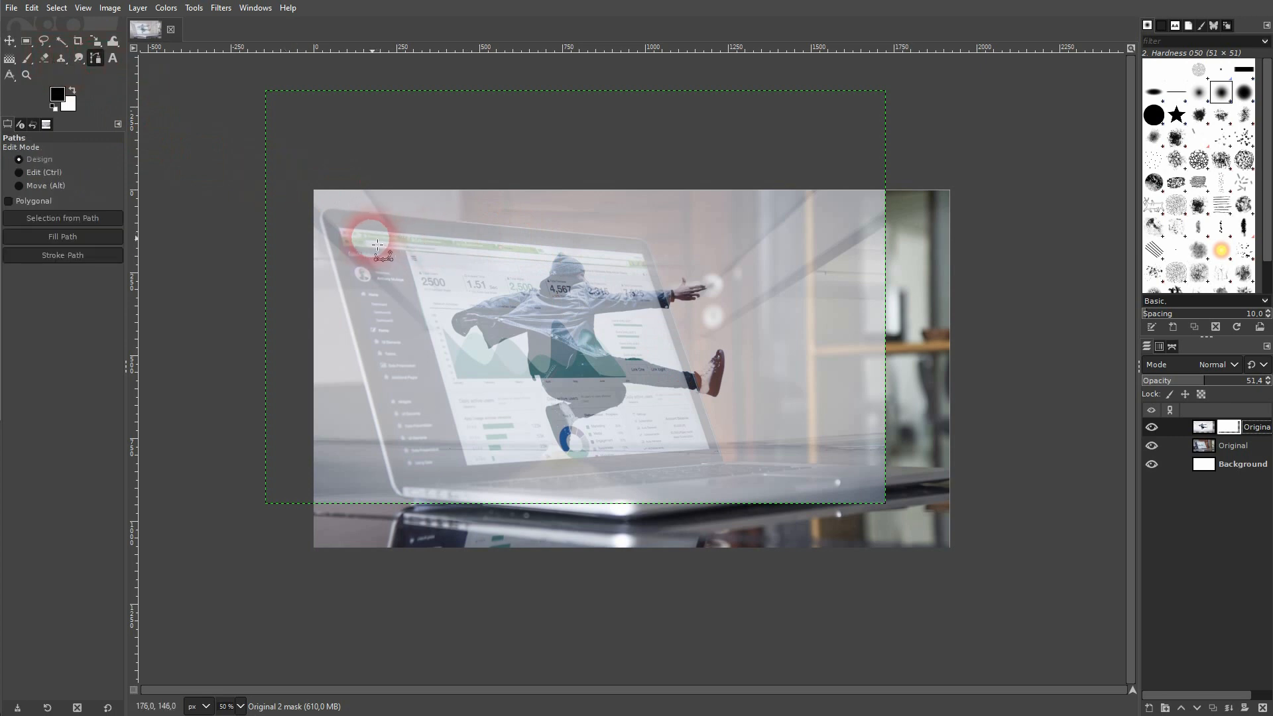
pyautogui.press('2')
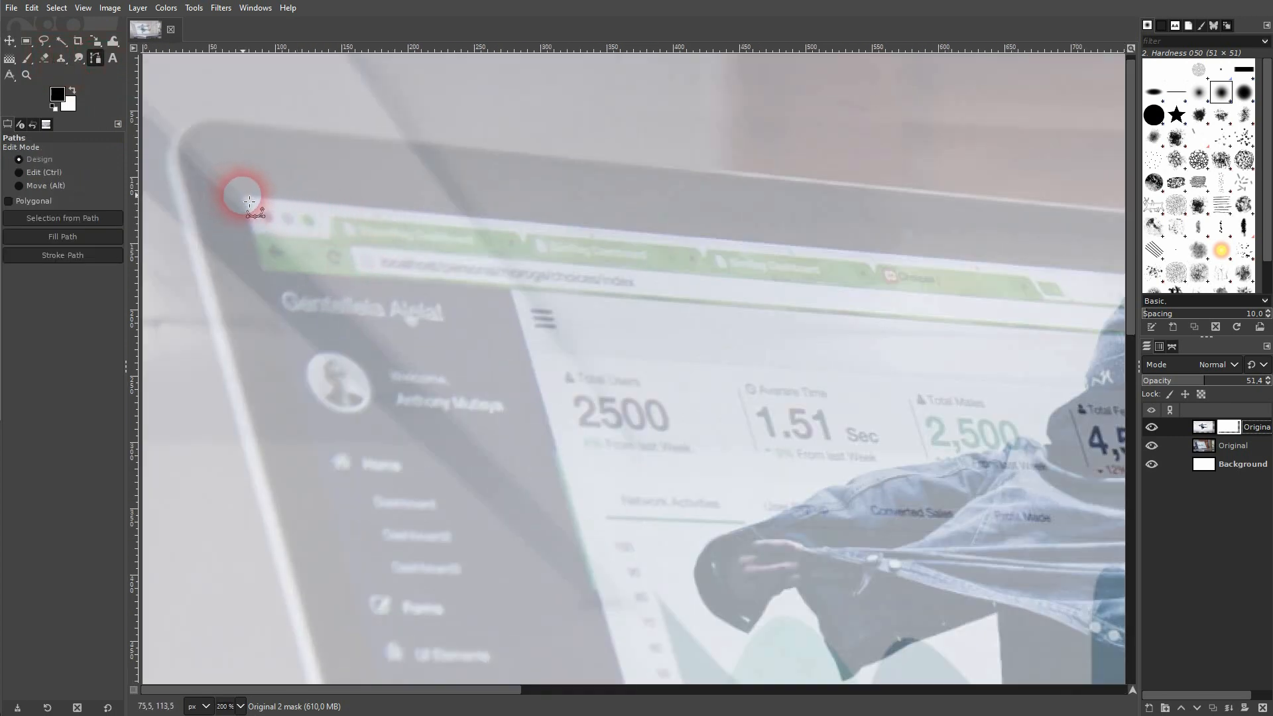
pyautogui.scroll(-3, 745, 256)
pyautogui.scroll(4, 716, 241)
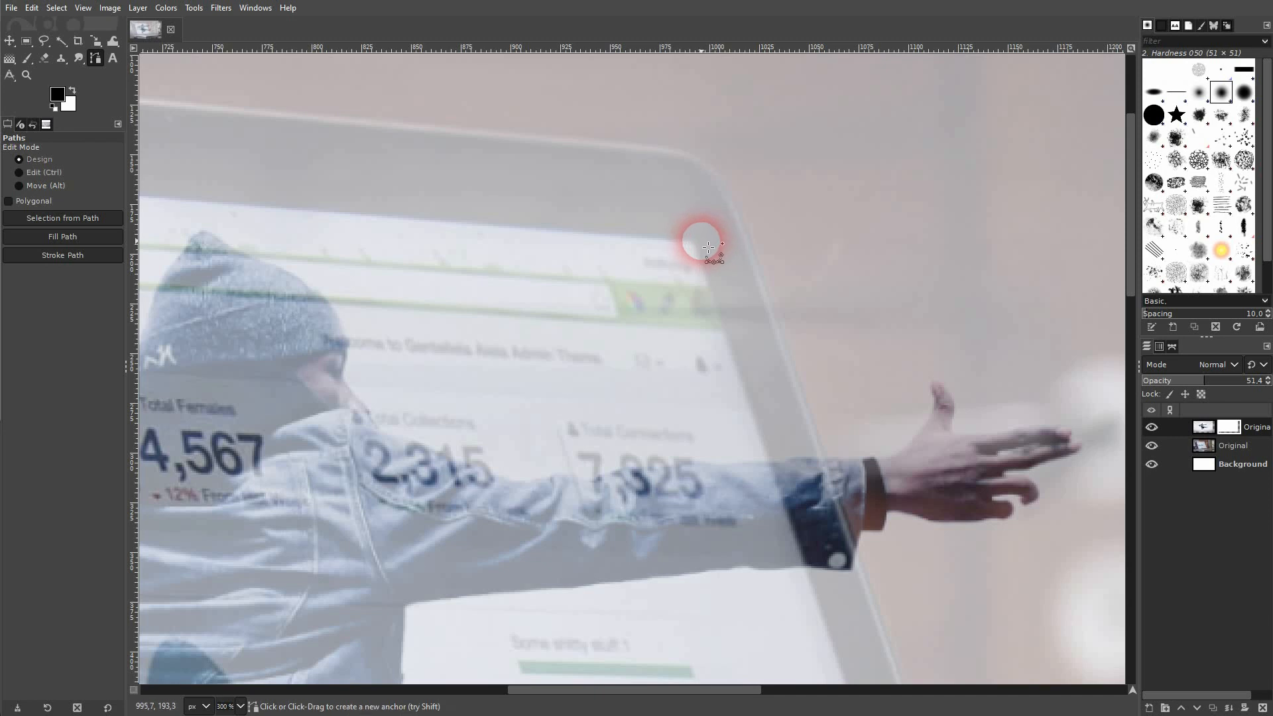
pyautogui.click(689, 241)
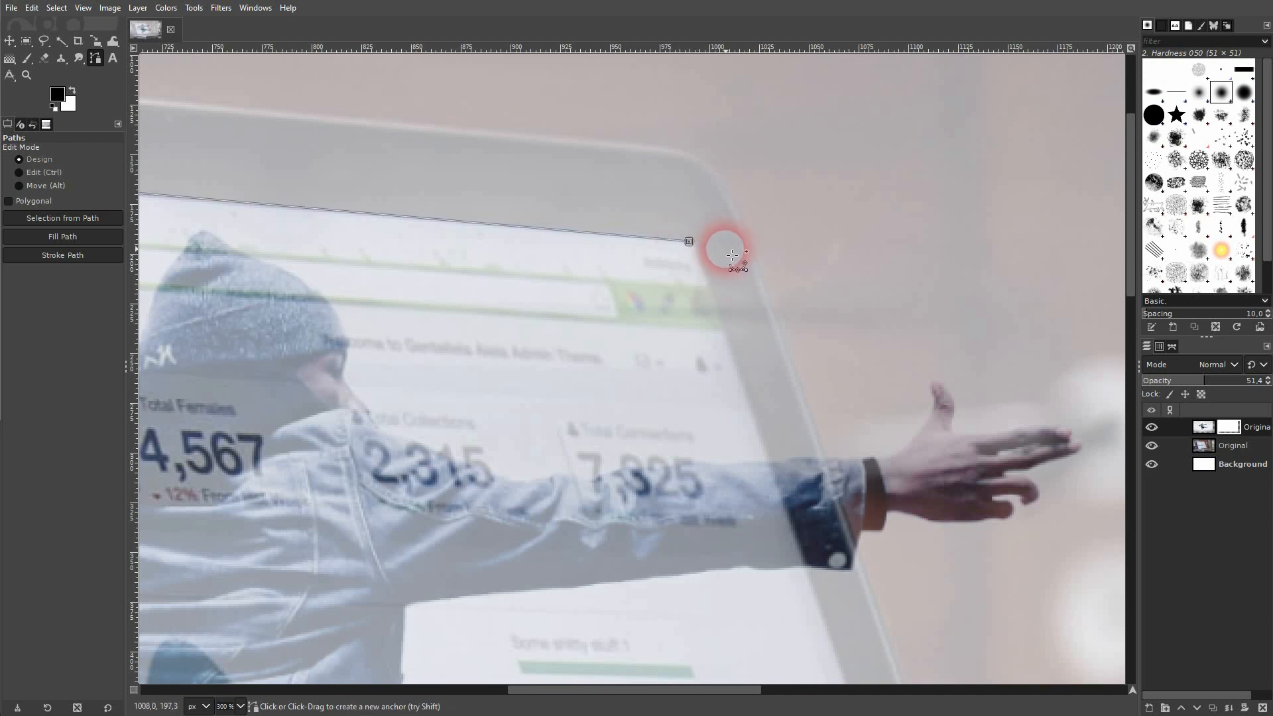
pyautogui.click(720, 244)
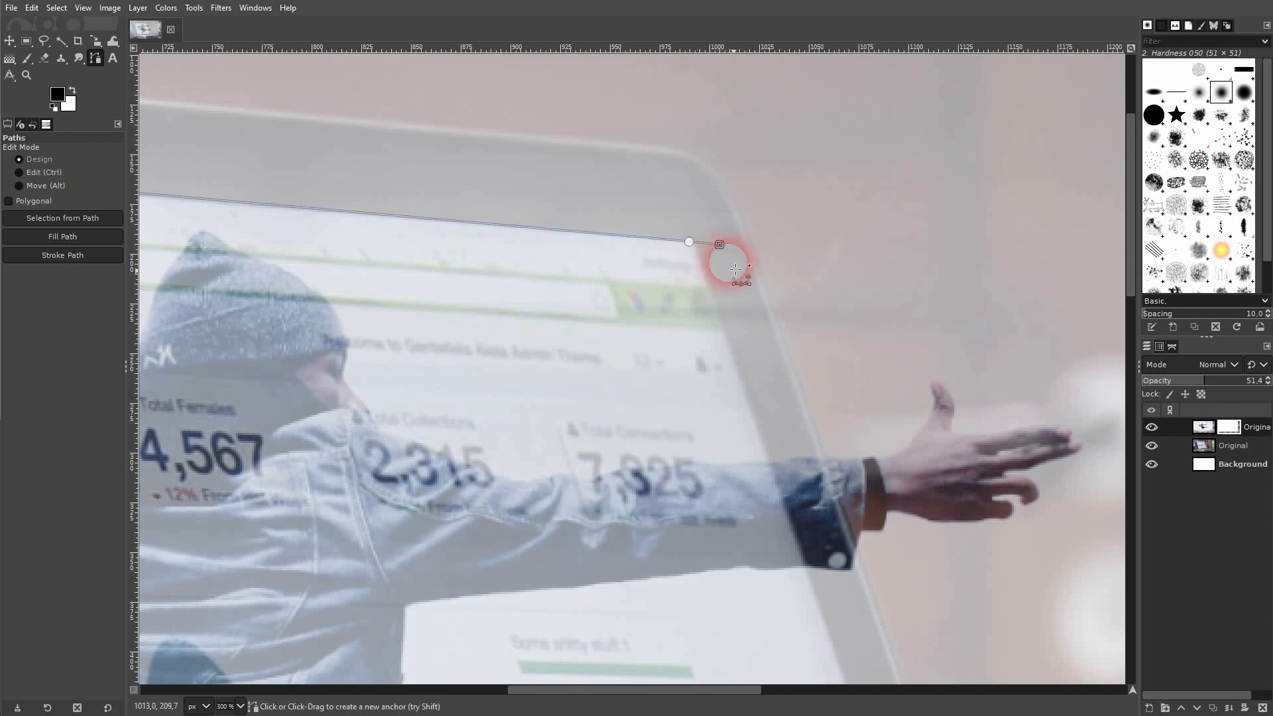
pyautogui.click(708, 281)
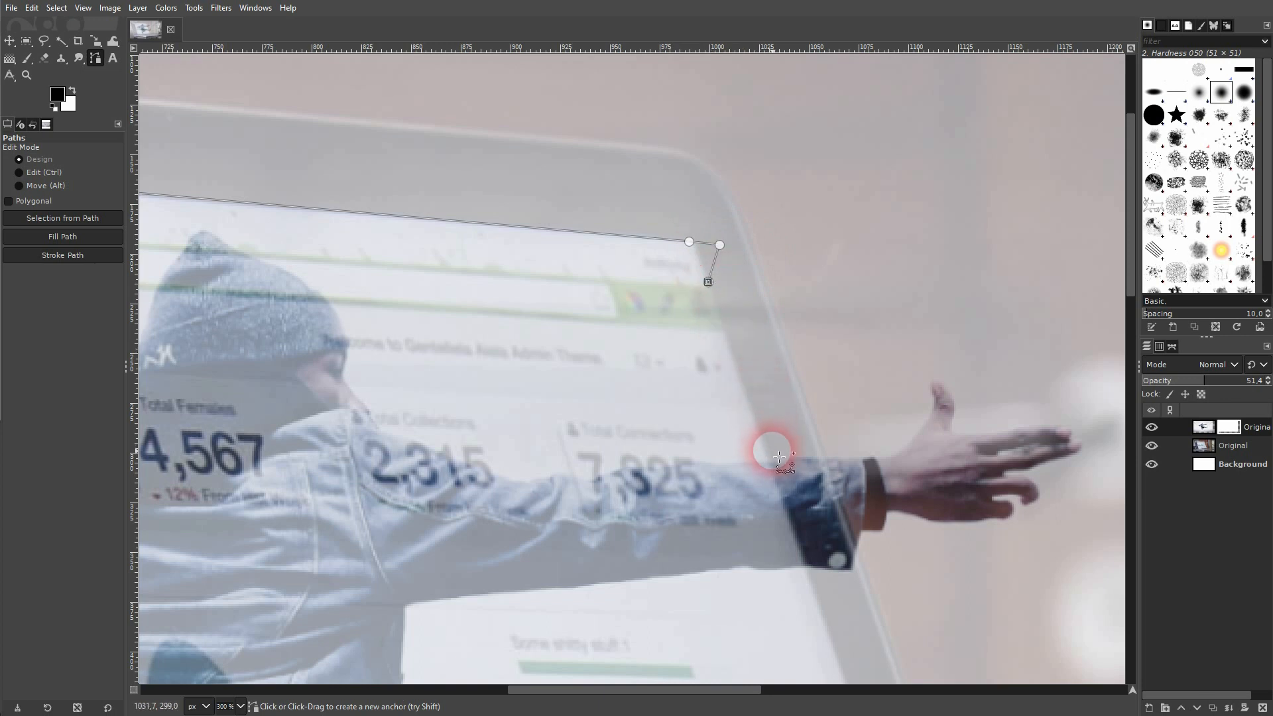
pyautogui.click(770, 460)
# Step: Continue the path loosely around the dancer's outstretched hand and back to the display edge below the sleeve
pyautogui.moveTo(834, 439); pyautogui.dragTo(832, 431)
pyautogui.click(945, 351)
pyautogui.hscroll(5, 693, 332)
pyautogui.scroll(-1, 693, 332)
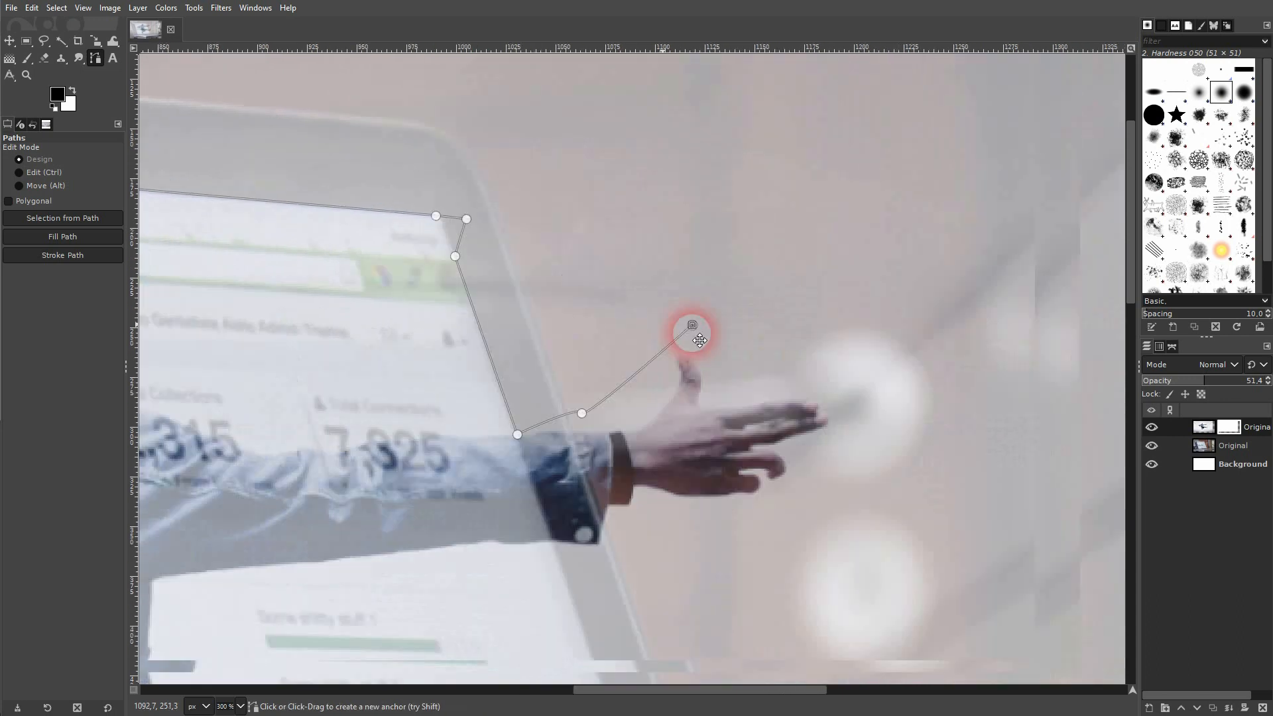
pyautogui.click(627, 363)
pyautogui.click(696, 361)
pyautogui.click(763, 386)
pyautogui.click(703, 431)
pyautogui.click(688, 472)
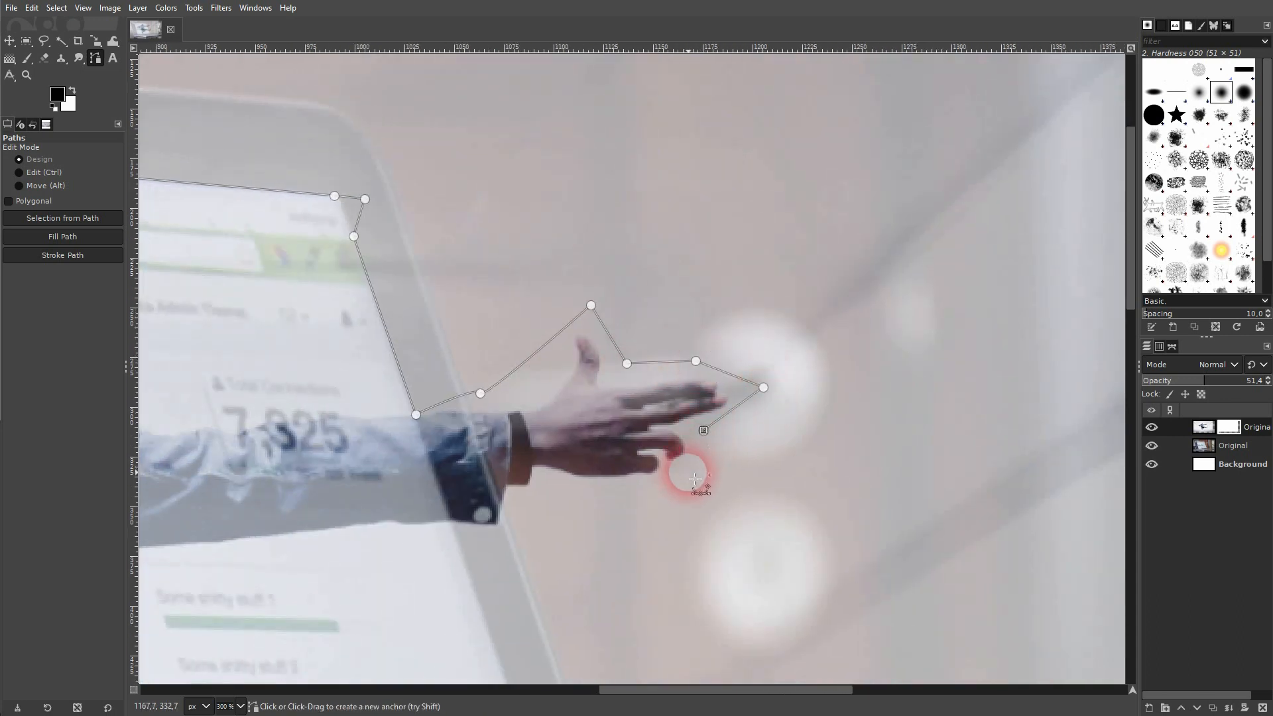
pyautogui.click(570, 489)
pyautogui.click(523, 507)
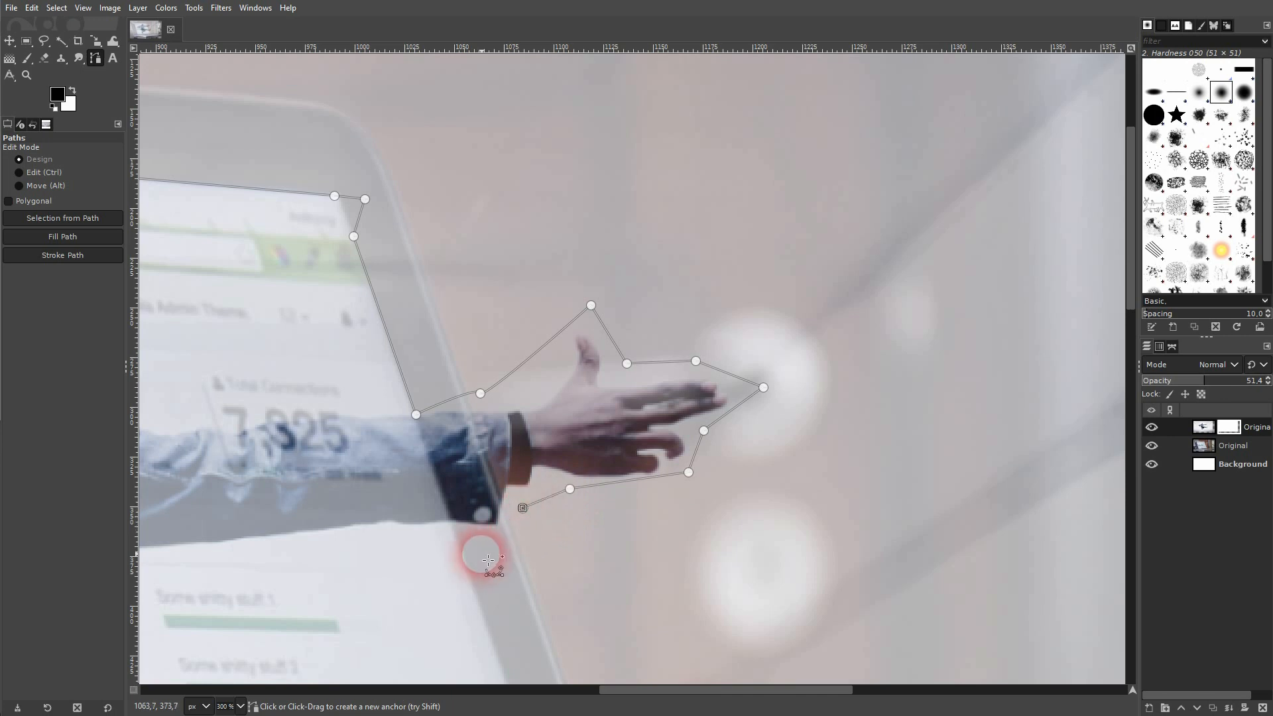
pyautogui.click(462, 547)
# Step: Extend the path down the display edge and loosely around the dancer's protruding shoe, returning to the edge below the leg
pyautogui.moveTo(520, 583); pyautogui.dragTo(414, 230)
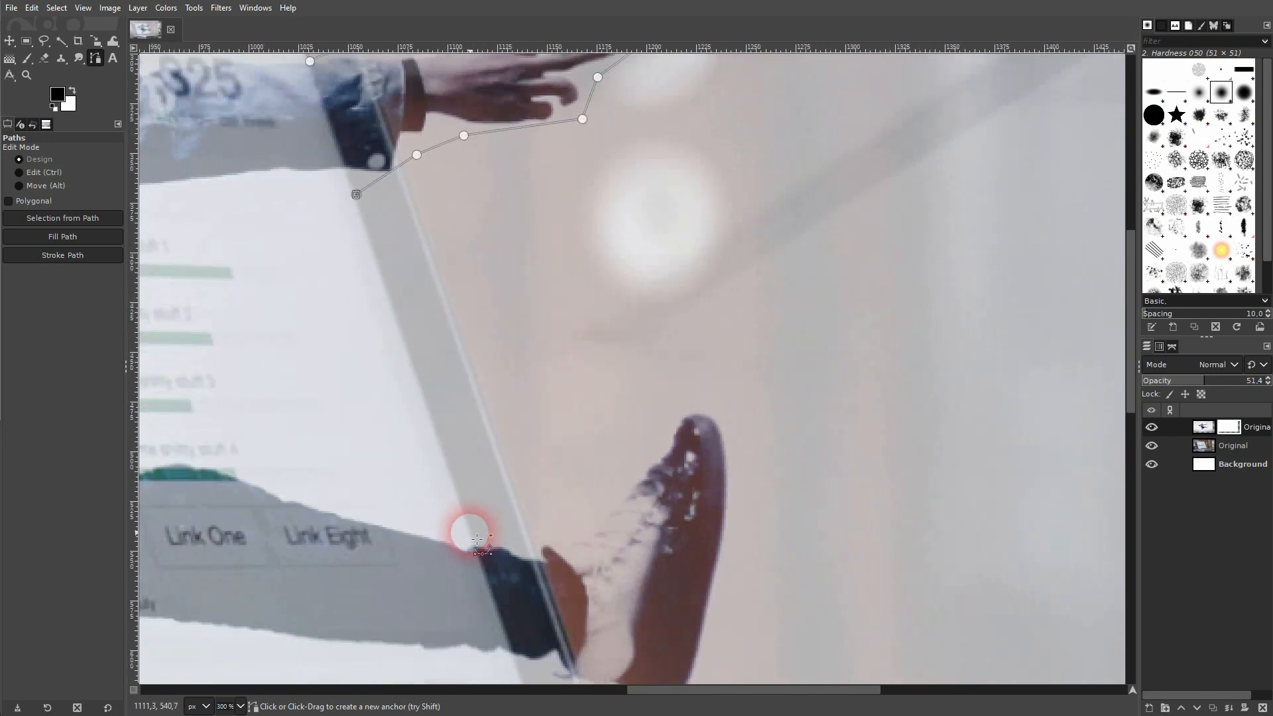
pyautogui.click(470, 533)
pyautogui.click(587, 518)
pyautogui.click(657, 442)
pyautogui.click(682, 399)
pyautogui.click(758, 420)
pyautogui.click(747, 542)
pyautogui.moveTo(756, 570); pyautogui.dragTo(739, 238)
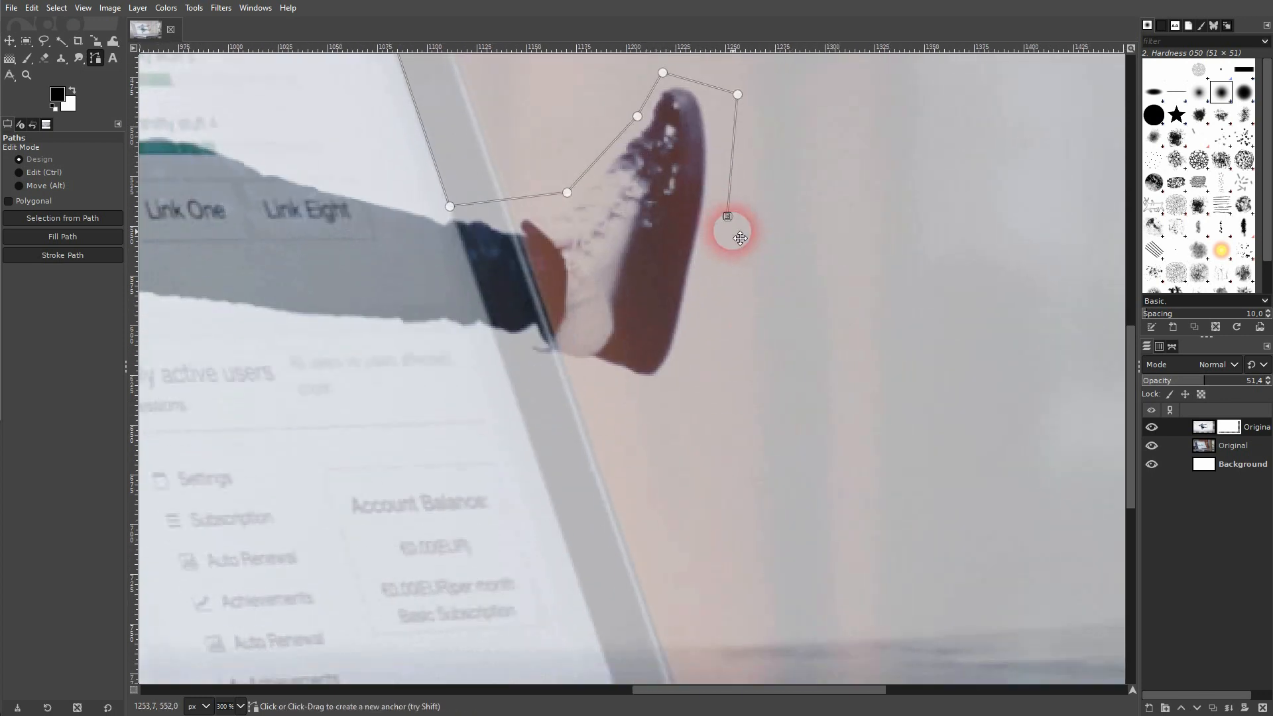
pyautogui.click(712, 277)
pyautogui.click(675, 381)
pyautogui.click(630, 396)
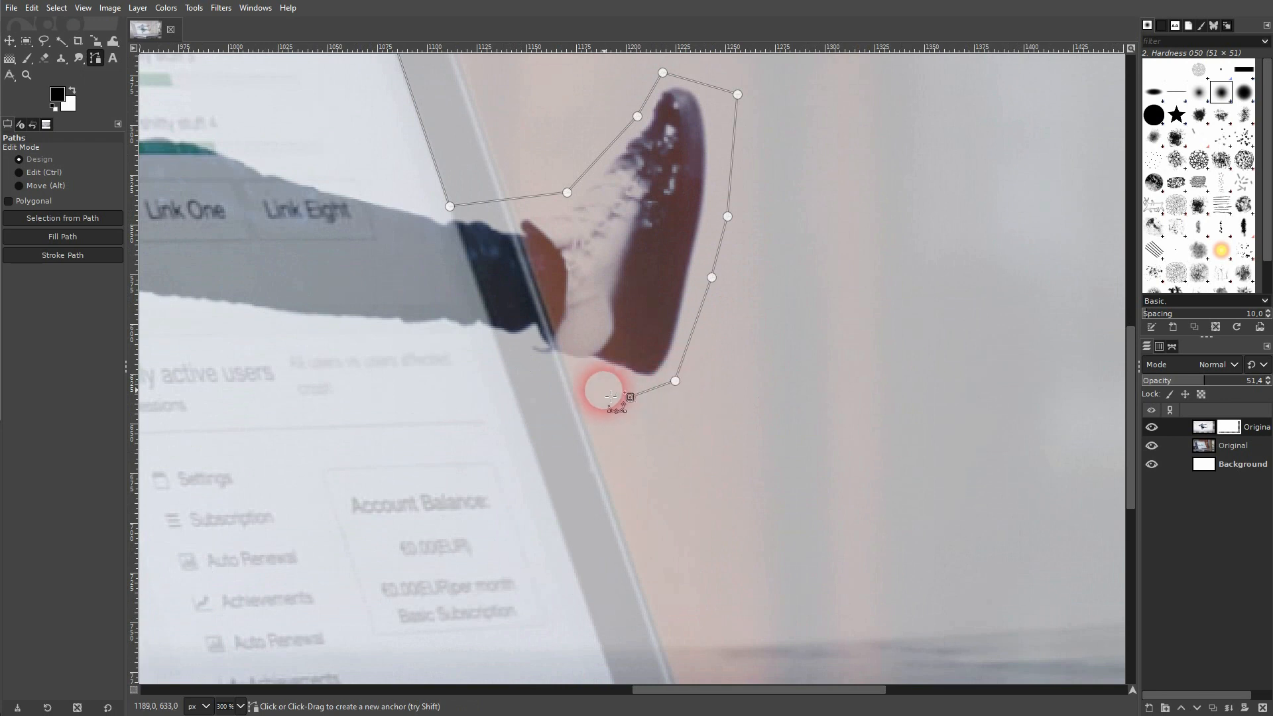
pyautogui.click(570, 366)
pyautogui.click(504, 360)
# Step: Run the path through the display's two lower corners and close it at the starting anchor in the upper corner
pyautogui.moveTo(605, 531); pyautogui.dragTo(519, 304)
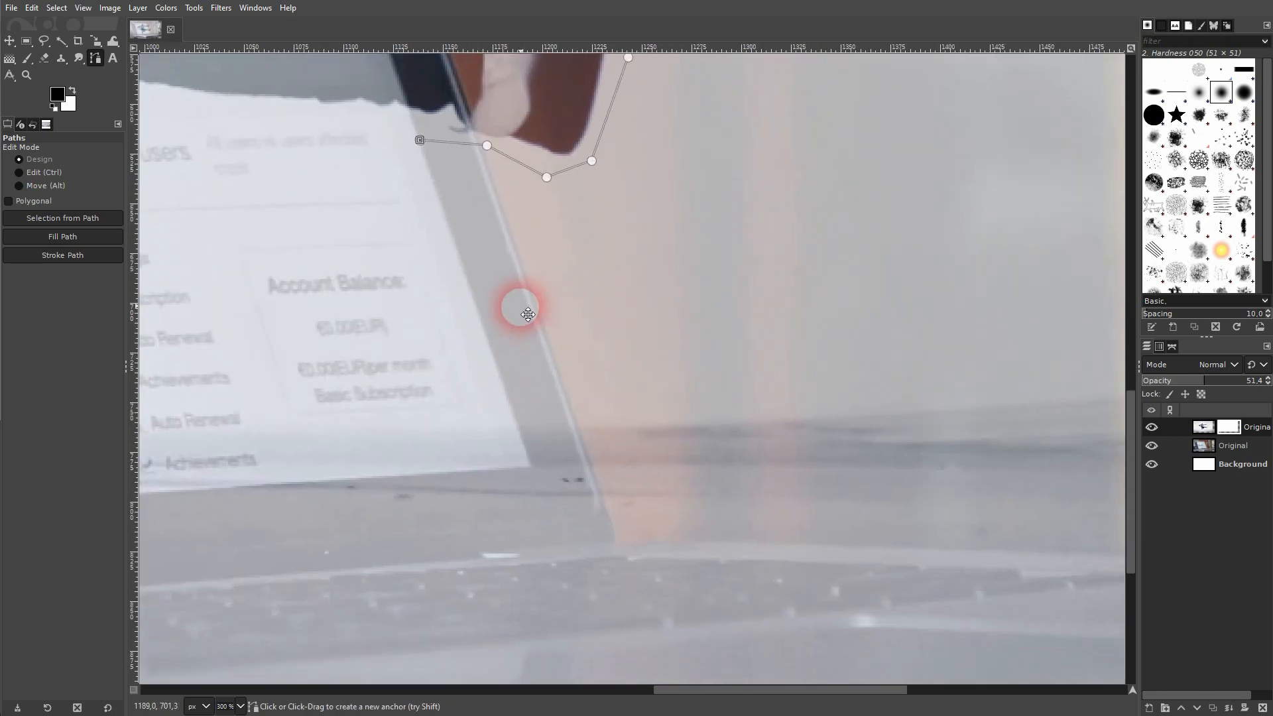
pyautogui.click(531, 467)
pyautogui.moveTo(367, 505); pyautogui.dragTo(1090, 318)
pyautogui.moveTo(306, 345); pyautogui.dragTo(910, 378)
pyautogui.moveTo(337, 448); pyautogui.dragTo(790, 468)
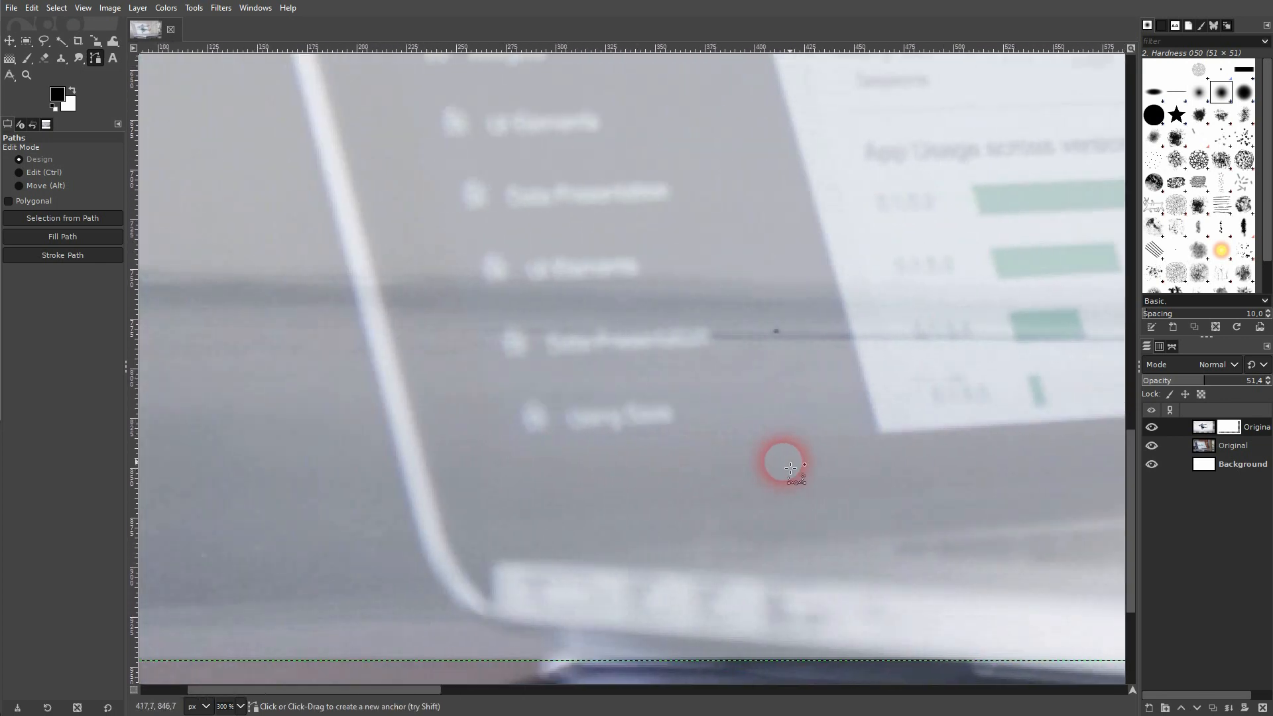
pyautogui.click(507, 455)
pyautogui.moveTo(451, 179); pyautogui.dragTo(555, 569)
pyautogui.moveTo(465, 215); pyautogui.dragTo(562, 567)
pyautogui.moveTo(509, 182); pyautogui.dragTo(511, 344)
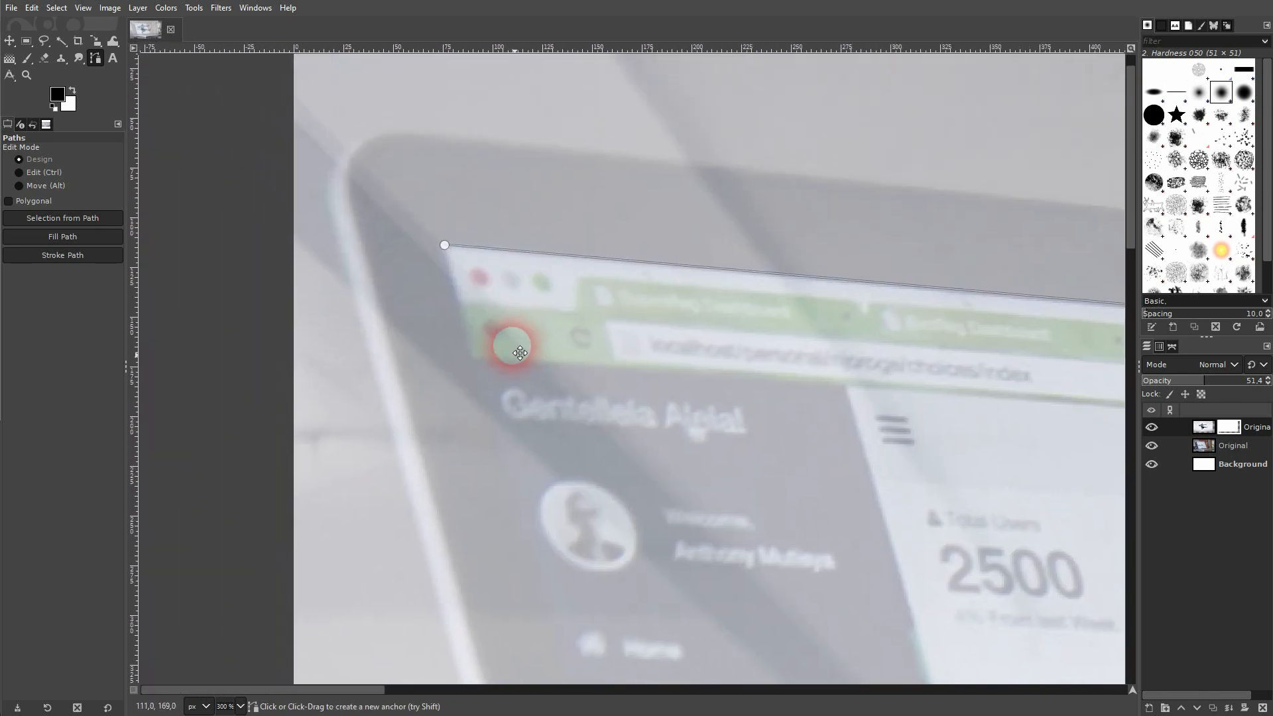
pyautogui.keyDown('ctrl'); pyautogui.click(454, 251); pyautogui.keyUp('ctrl')
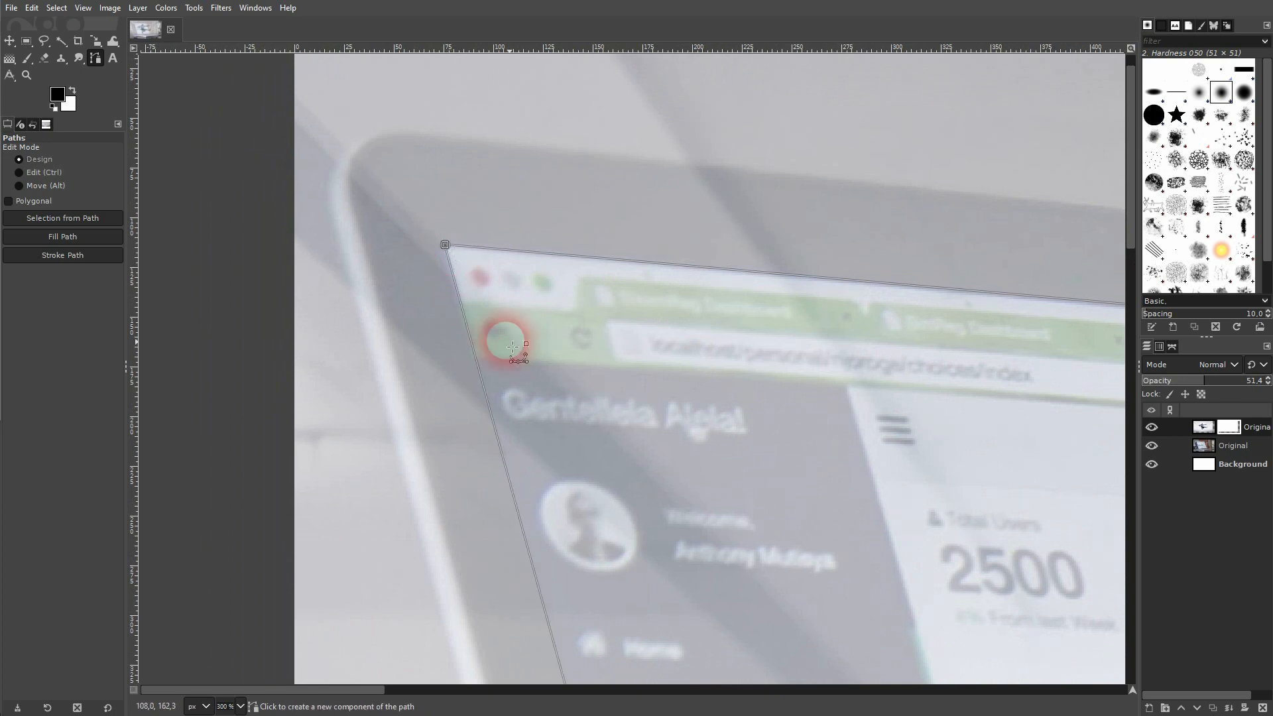
# Step: Create a selection from the closed path and invert it to cover everything outside the display, hand and shoe
pyautogui.scroll(-2, 596, 324)
pyautogui.scroll(-2, 696, 381)
pyautogui.scroll(-5, 707, 385)
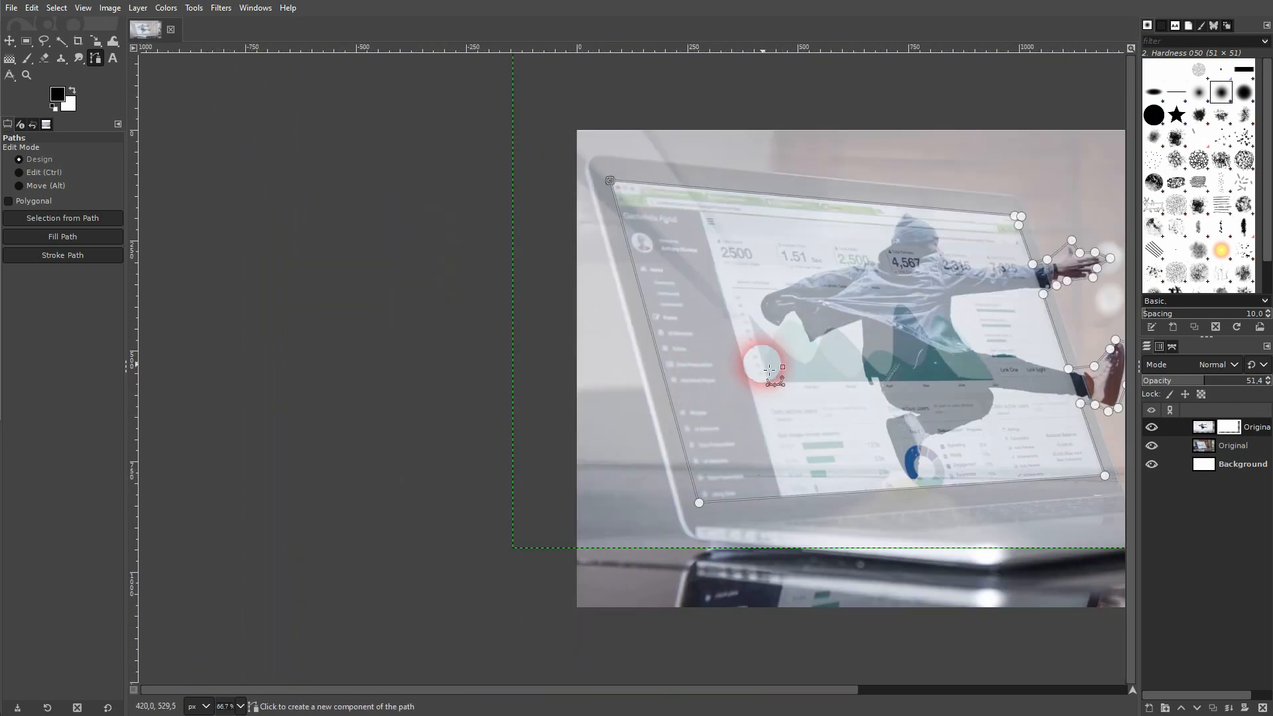
pyautogui.hscroll(6, 734, 360)
pyautogui.rightClick(512, 264)
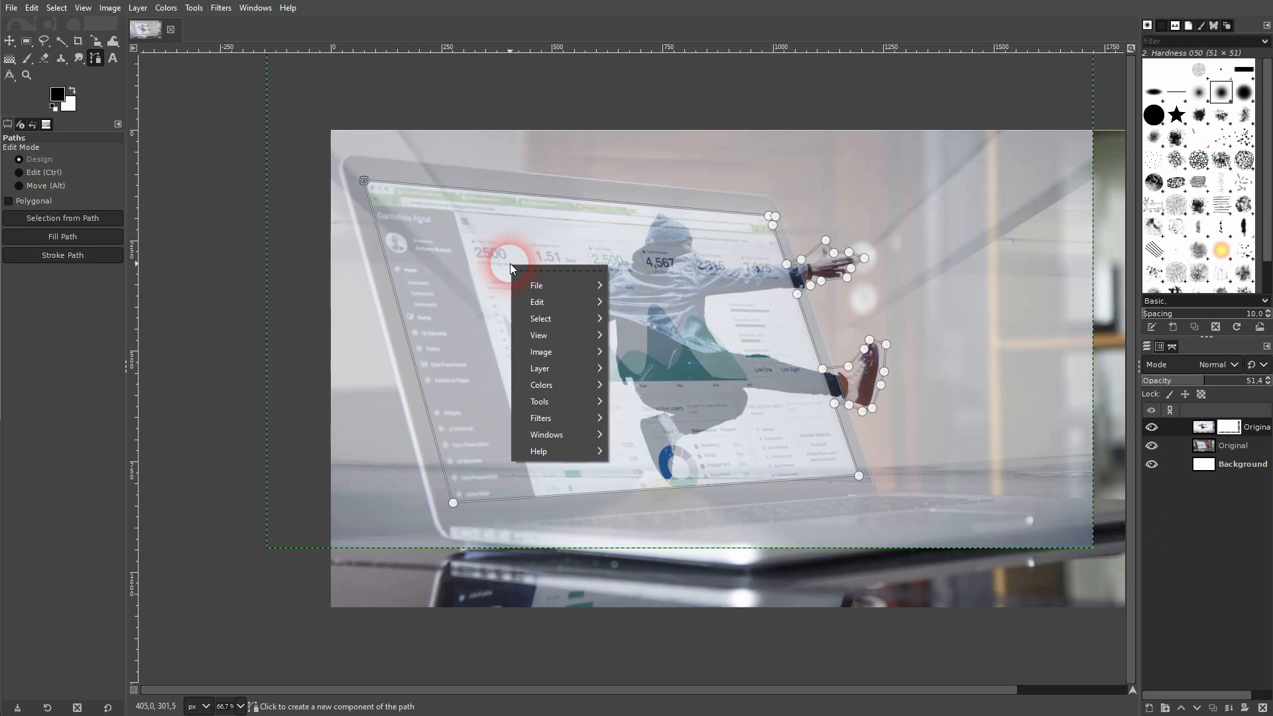
pyautogui.moveTo(558, 320)
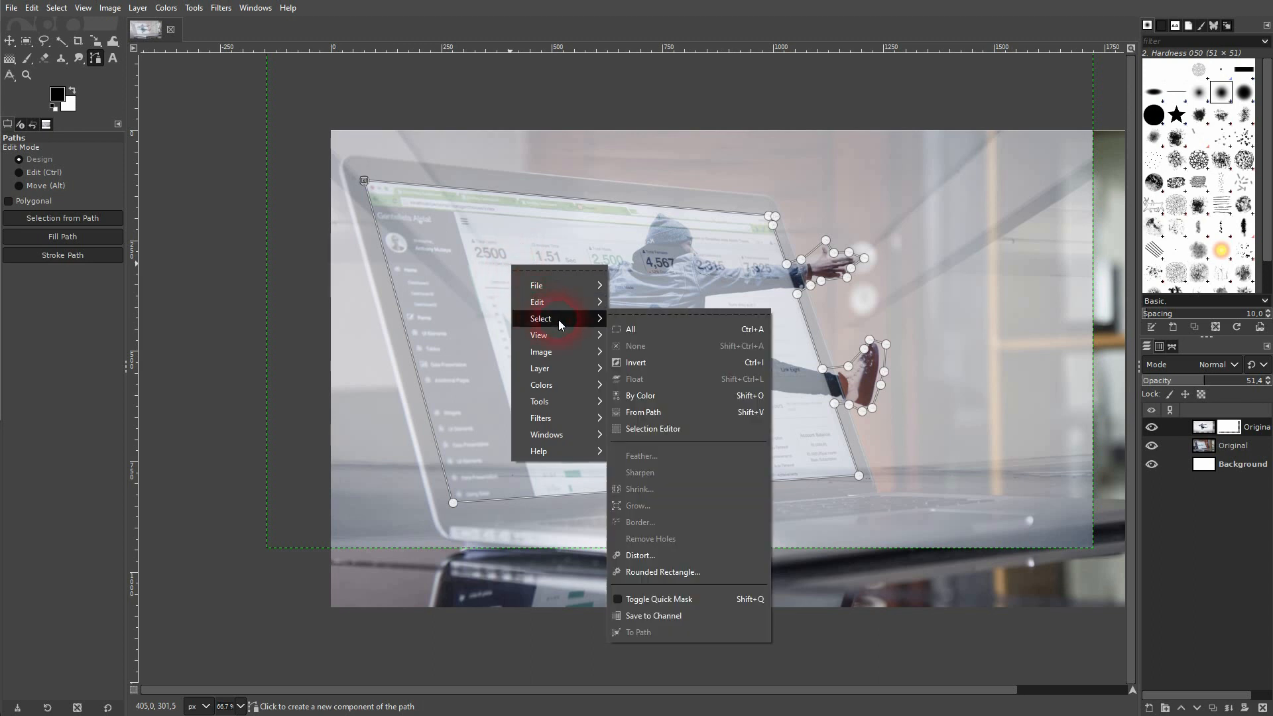
pyautogui.click(670, 413)
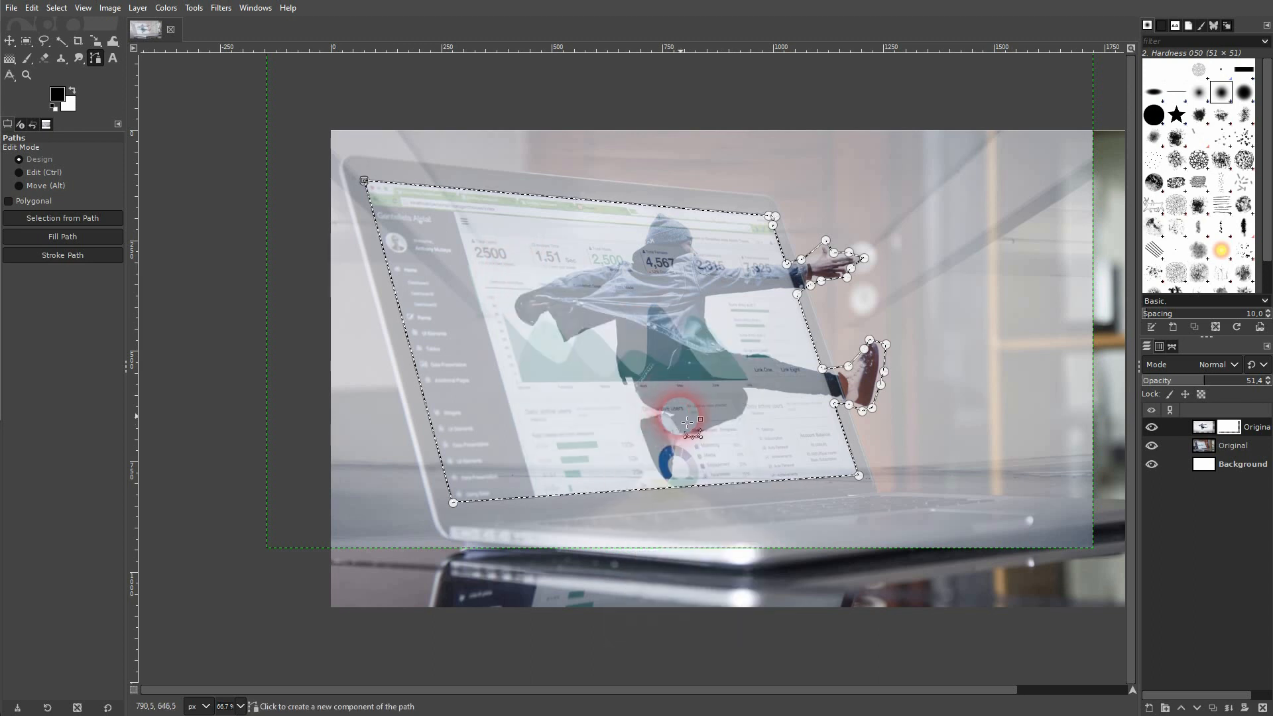
pyautogui.click(56, 8)
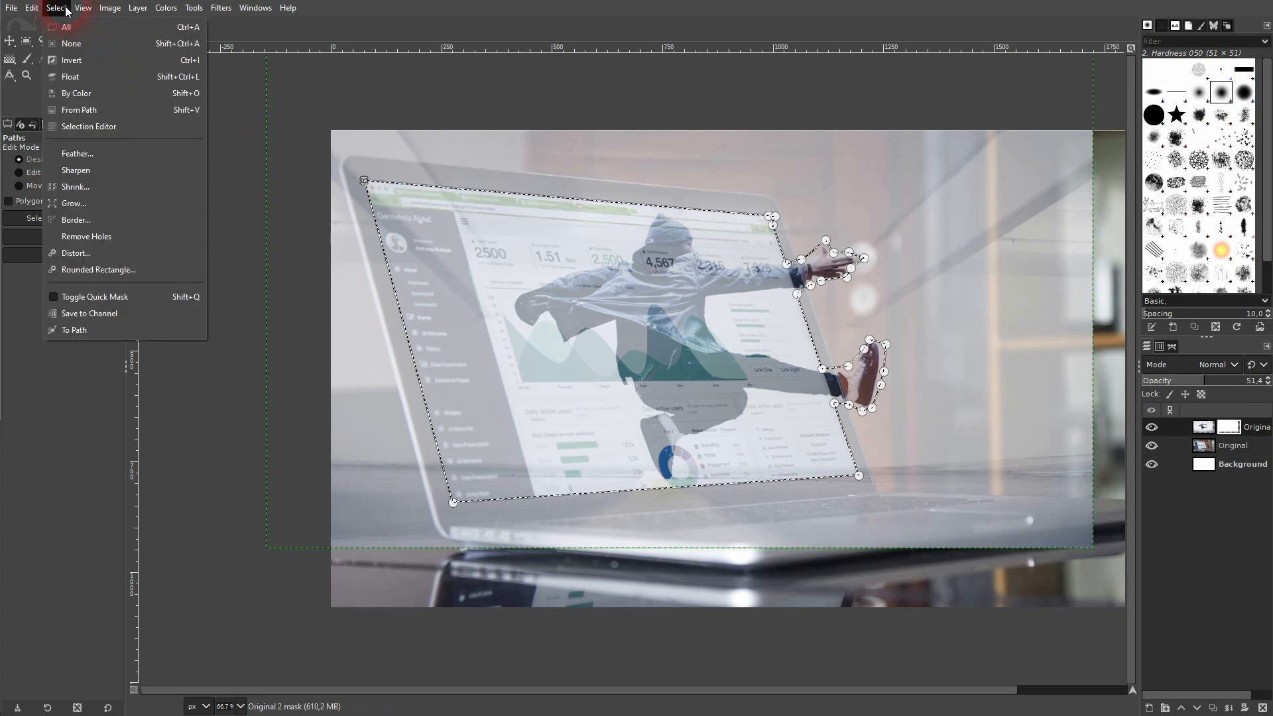
pyautogui.click(87, 61)
# Step: Paint the selected area outside the display, hand and shoe black on the dancer layer's mask using a 424 px Paintbrush
pyautogui.moveTo(29, 59); pyautogui.dragTo(73, 58)
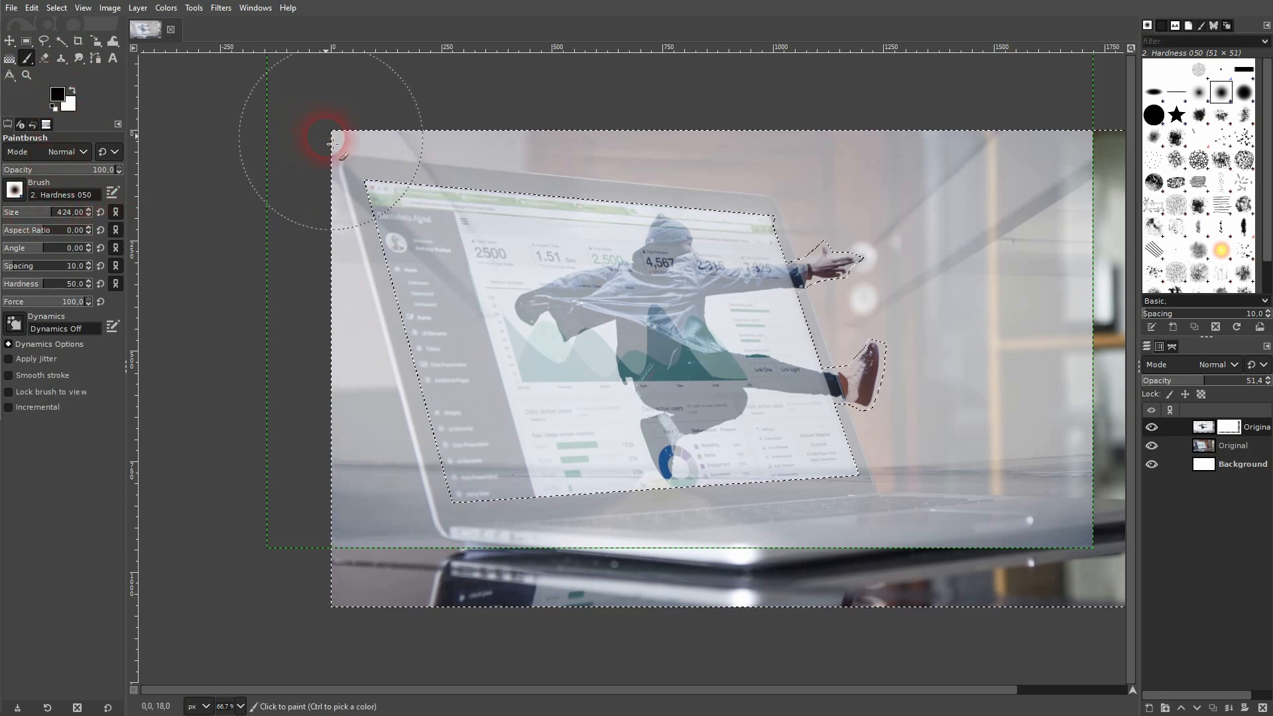
pyautogui.click(1201, 434)
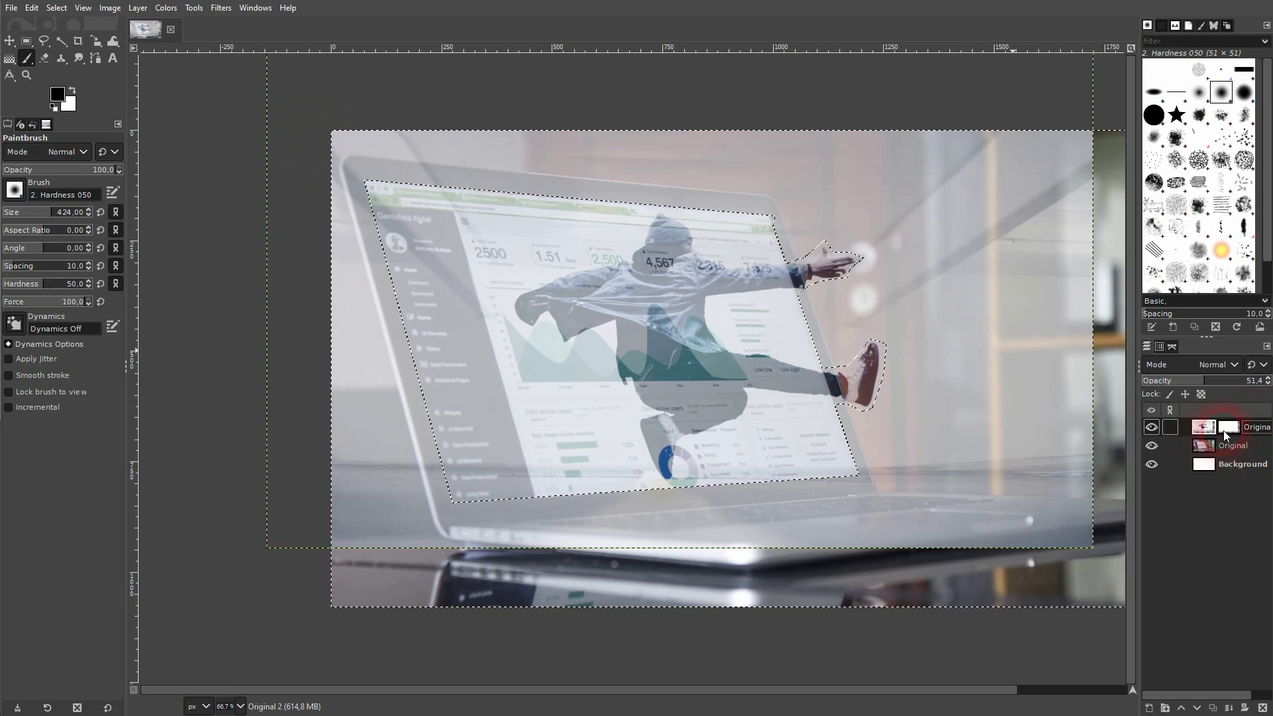
pyautogui.moveTo(398, 153)
pyautogui.mouseDown()
pyautogui.moveTo(349, 136)
pyautogui.moveTo(497, 177)
pyautogui.moveTo(914, 182)
pyautogui.moveTo(441, 162)
pyautogui.moveTo(361, 312)
pyautogui.moveTo(440, 583)
pyautogui.moveTo(325, 152)
pyautogui.moveTo(369, 526)
pyautogui.moveTo(338, 347)
pyautogui.mouseUp()
pyautogui.moveTo(351, 192)
pyautogui.mouseDown()
pyautogui.moveTo(401, 342)
pyautogui.moveTo(401, 175)
pyautogui.moveTo(682, 163)
pyautogui.moveTo(889, 200)
pyautogui.moveTo(1073, 204)
pyautogui.moveTo(1109, 189)
pyautogui.moveTo(1078, 140)
pyautogui.moveTo(1039, 209)
pyautogui.moveTo(988, 177)
pyautogui.moveTo(791, 316)
pyautogui.moveTo(920, 287)
pyautogui.moveTo(847, 347)
pyautogui.moveTo(830, 389)
pyautogui.moveTo(1022, 364)
pyautogui.moveTo(989, 530)
pyautogui.moveTo(1065, 173)
pyautogui.mouseUp()
pyautogui.moveTo(1081, 445)
pyautogui.mouseDown()
pyautogui.moveTo(1066, 574)
pyautogui.moveTo(1058, 526)
pyautogui.moveTo(557, 560)
pyautogui.moveTo(308, 560)
pyautogui.moveTo(1028, 536)
pyautogui.moveTo(338, 544)
pyautogui.mouseUp()
pyautogui.moveTo(320, 304)
pyautogui.mouseDown()
pyautogui.moveTo(338, 143)
pyautogui.moveTo(464, 139)
pyautogui.mouseUp()
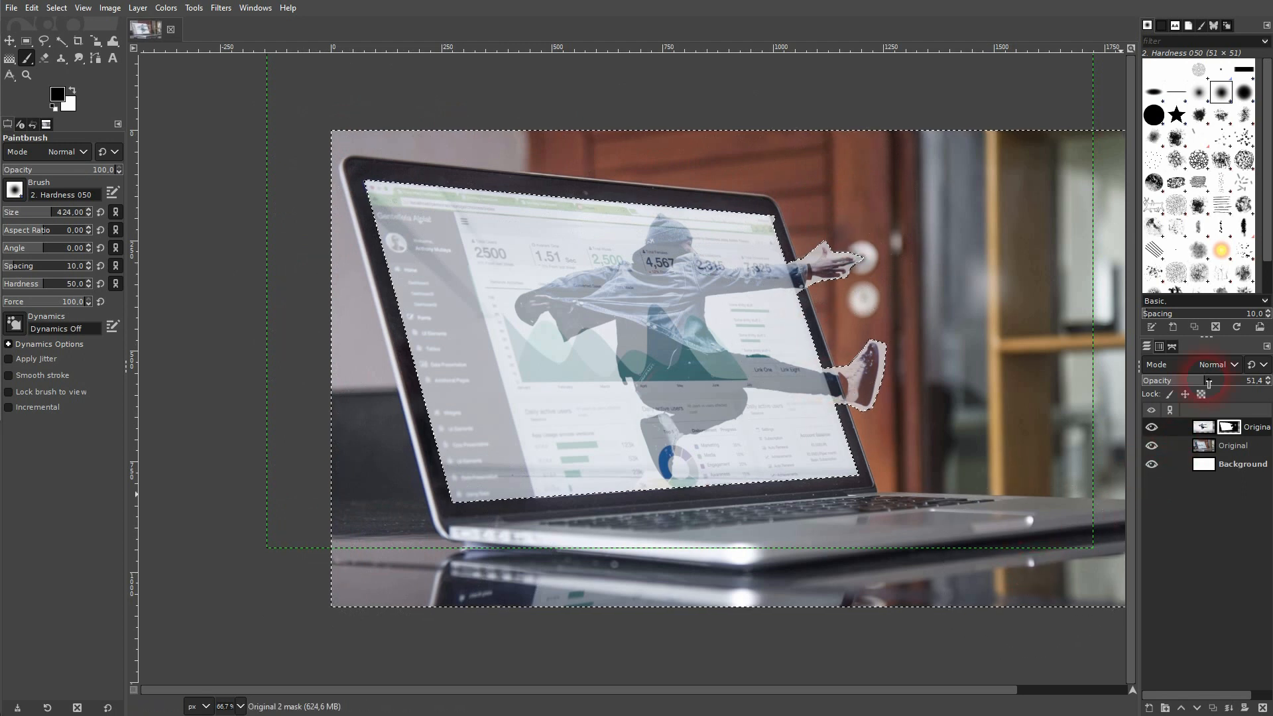
# Step: Set the dancer layer's opacity to 100 and clear the selection
pyautogui.moveTo(1157, 380); pyautogui.dragTo(1263, 398)
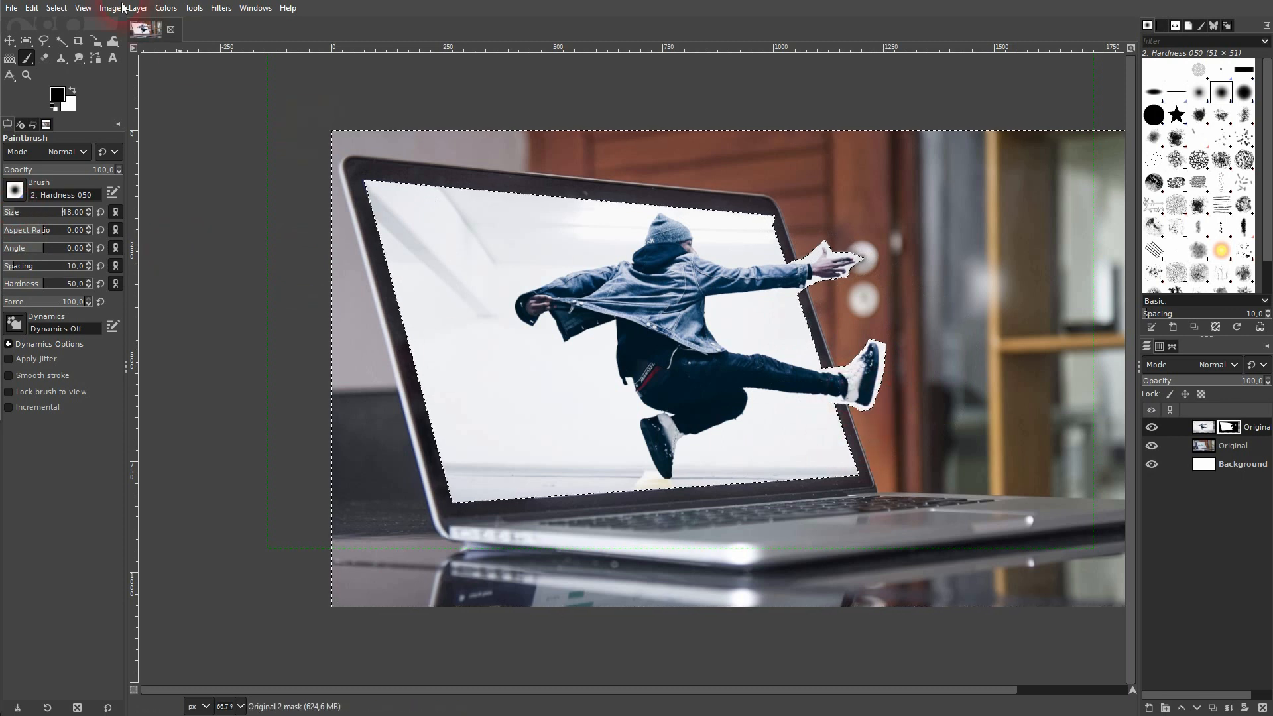
pyautogui.click(57, 8)
pyautogui.click(69, 44)
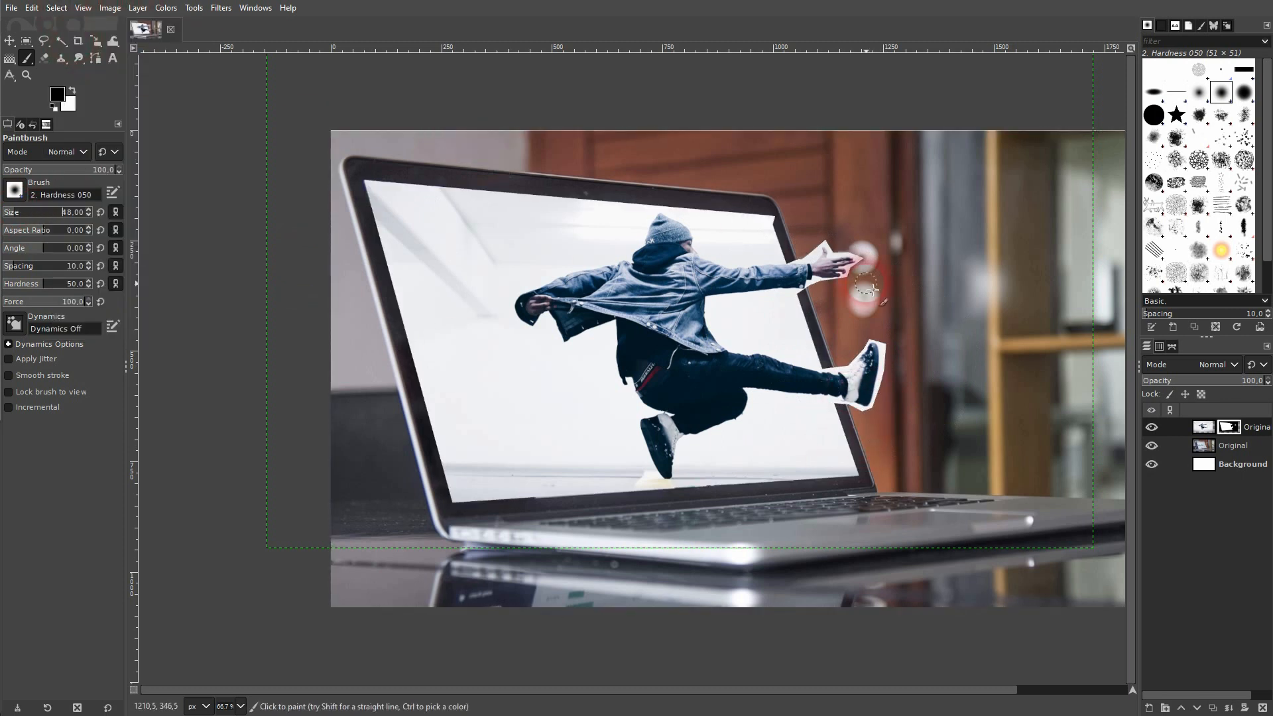
# Step: Lower the dancer layer's opacity to 68.1 and mask out the pale background around the thumb and fingers with a 19 px black brush
pyautogui.scroll(5, 926, 327)
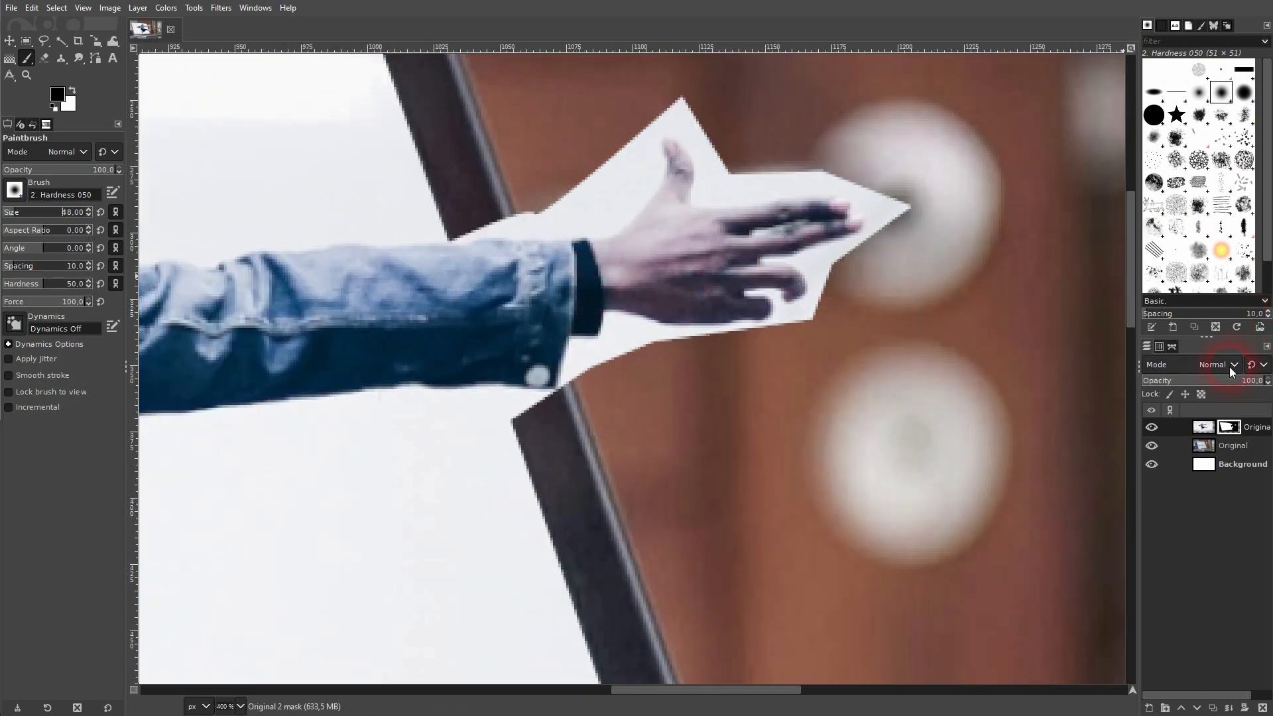
pyautogui.click(1227, 388)
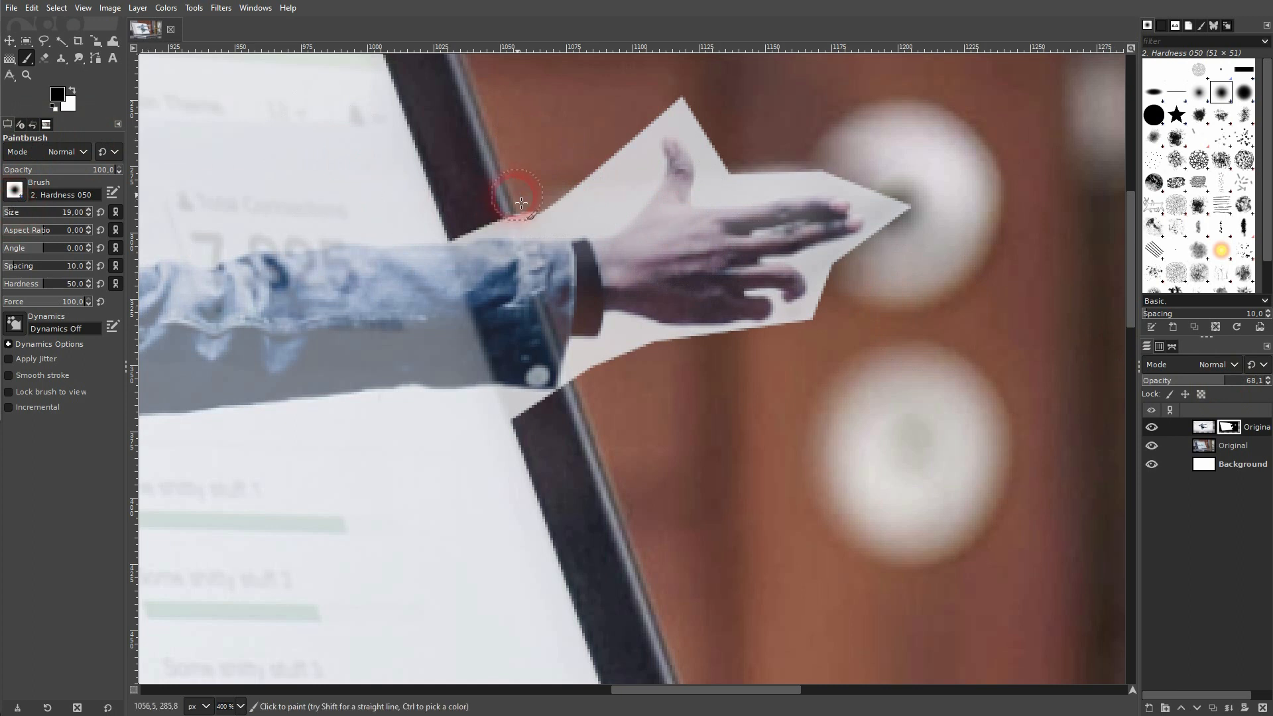
pyautogui.moveTo(648, 120)
pyautogui.mouseDown()
pyautogui.moveTo(630, 141)
pyautogui.moveTo(643, 159)
pyautogui.moveTo(573, 210)
pyautogui.mouseUp()
pyautogui.moveTo(621, 160)
pyautogui.mouseDown()
pyautogui.moveTo(555, 210)
pyautogui.moveTo(469, 228)
pyautogui.moveTo(635, 198)
pyautogui.mouseUp()
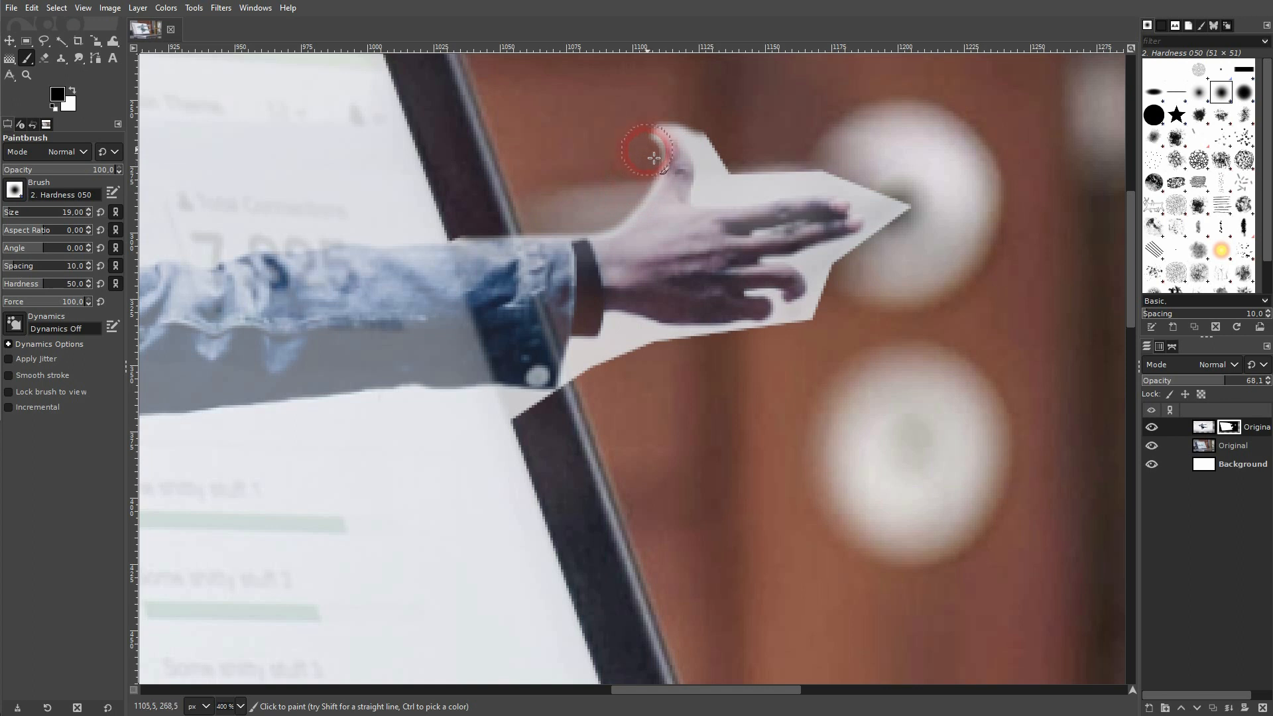
pyautogui.moveTo(719, 148)
pyautogui.mouseDown()
pyautogui.moveTo(881, 182)
pyautogui.moveTo(914, 237)
pyautogui.moveTo(872, 180)
pyautogui.moveTo(879, 210)
pyautogui.moveTo(858, 257)
pyautogui.moveTo(835, 266)
pyautogui.mouseUp()
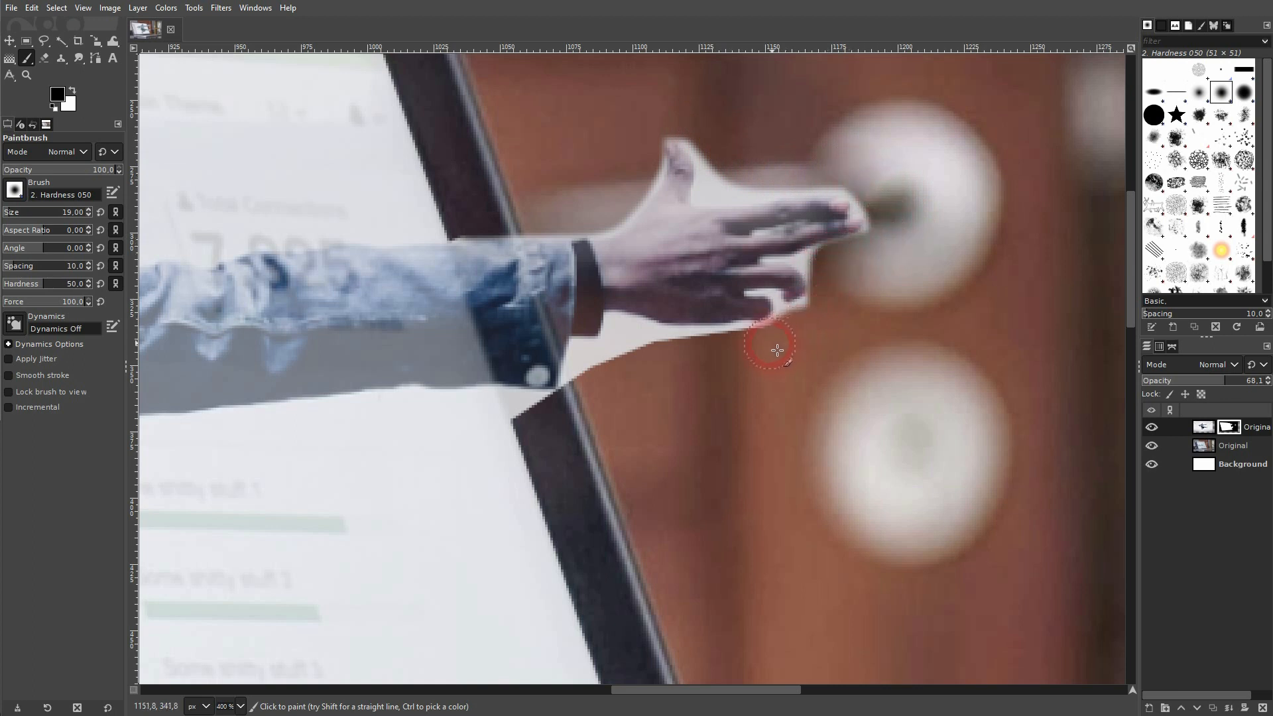
# Step: Mask out the remaining background beneath the hand, wrist and sleeve cuff where it covers the laptop's frame
pyautogui.moveTo(681, 343); pyautogui.dragTo(625, 334)
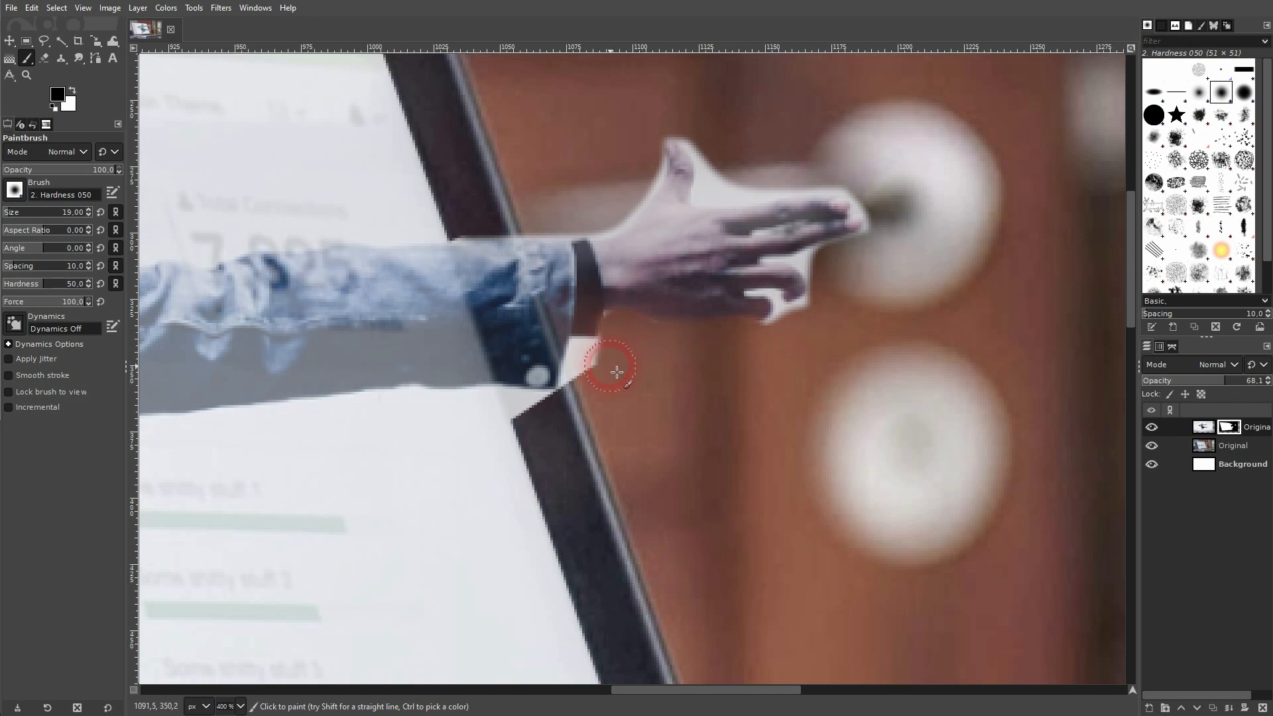
pyautogui.moveTo(611, 358); pyautogui.dragTo(590, 357)
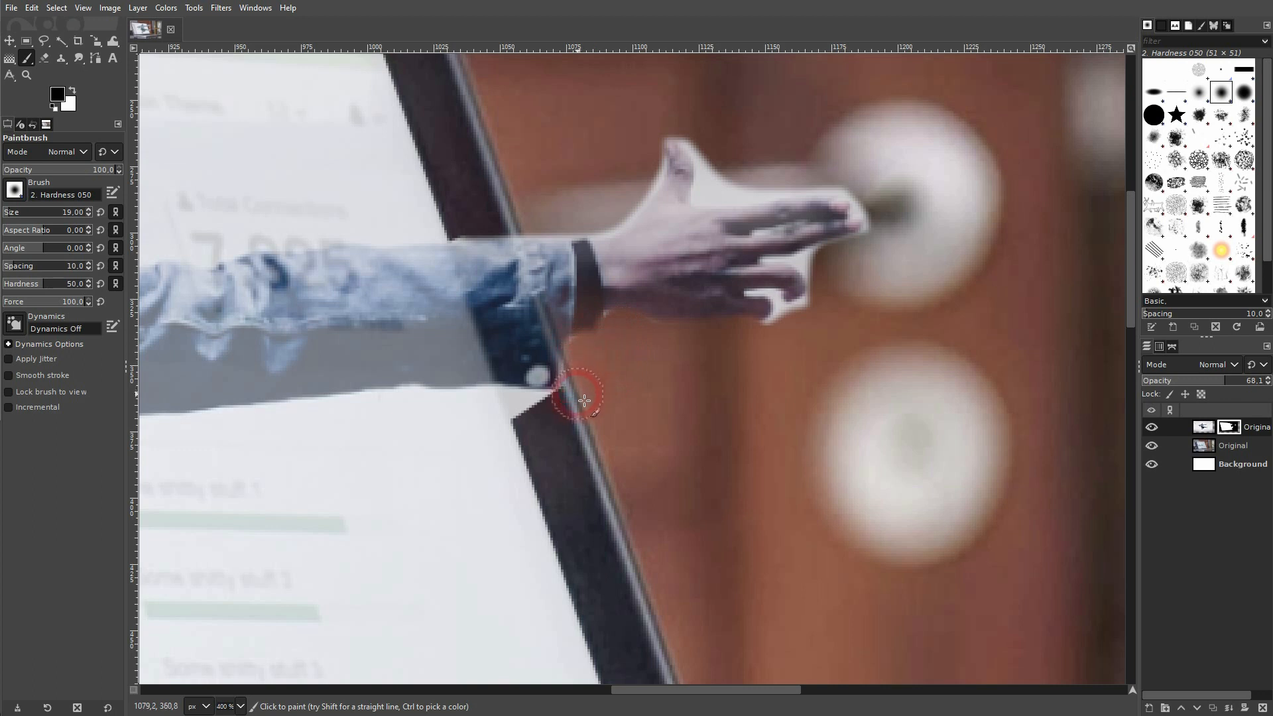
pyautogui.moveTo(550, 411)
pyautogui.mouseDown()
pyautogui.moveTo(518, 407)
pyautogui.moveTo(566, 407)
pyautogui.mouseUp()
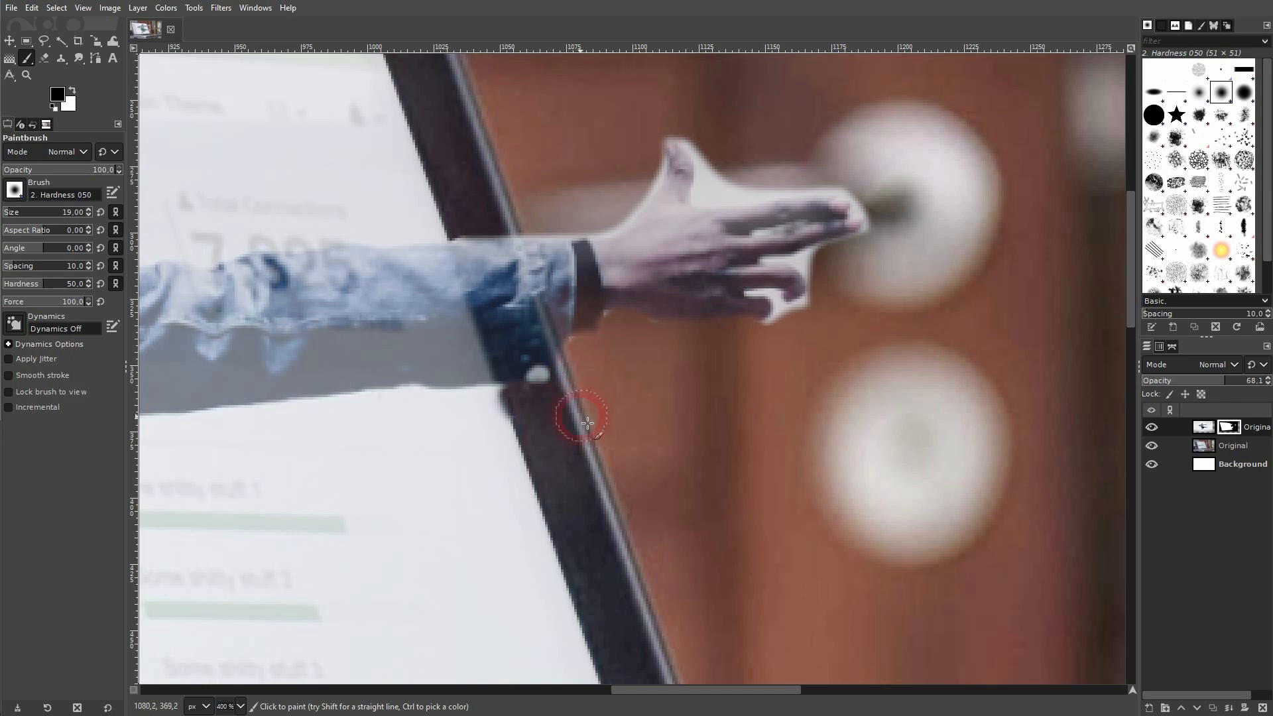
pyautogui.scroll(6, 520, 403)
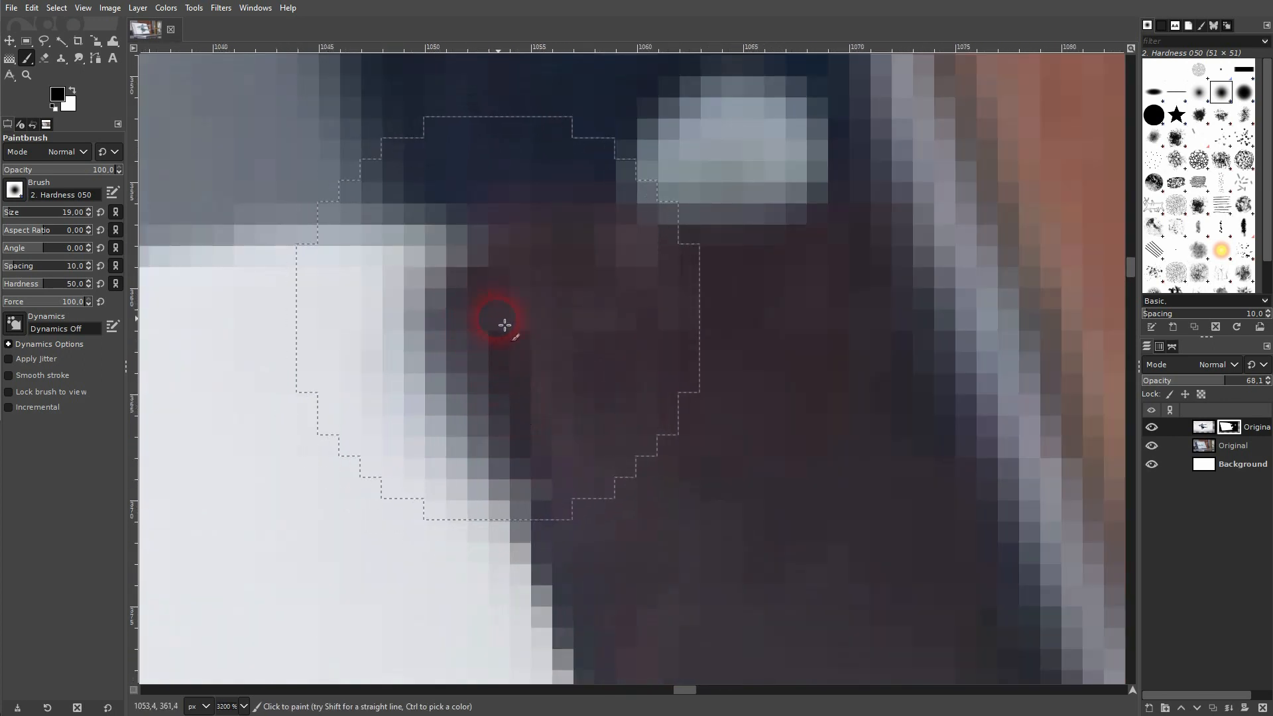
pyautogui.scroll(-12, 504, 325)
# Step: Mask out the pale background around the protruding shoe, from its toe along the sole to the laptop frame below the leg
pyautogui.scroll(3, 663, 421)
pyautogui.scroll(7, 663, 421)
pyautogui.moveTo(613, 372)
pyautogui.mouseDown()
pyautogui.moveTo(538, 441)
pyautogui.moveTo(434, 443)
pyautogui.moveTo(476, 459)
pyautogui.moveTo(541, 454)
pyautogui.moveTo(595, 427)
pyautogui.moveTo(637, 376)
pyautogui.mouseUp()
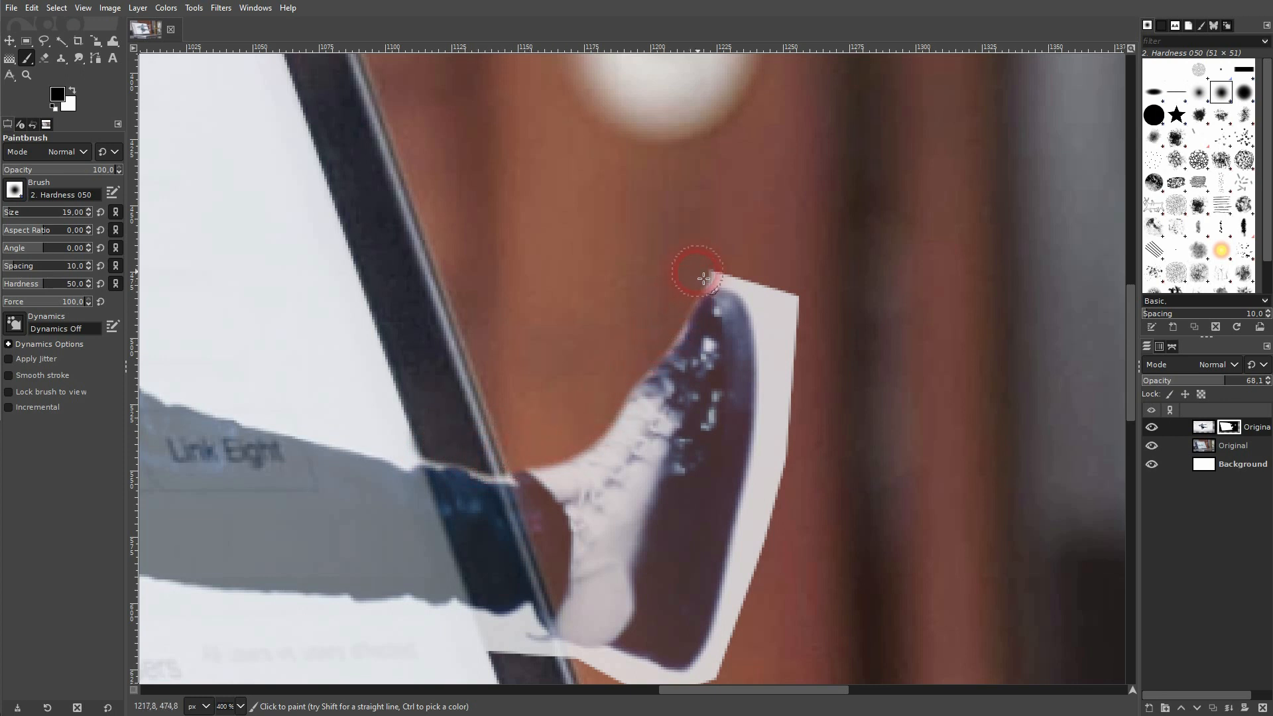
pyautogui.moveTo(784, 296)
pyautogui.mouseDown()
pyautogui.moveTo(814, 351)
pyautogui.moveTo(767, 297)
pyautogui.moveTo(793, 361)
pyautogui.moveTo(802, 447)
pyautogui.moveTo(776, 308)
pyautogui.moveTo(801, 380)
pyautogui.moveTo(785, 336)
pyautogui.moveTo(789, 518)
pyautogui.moveTo(768, 555)
pyautogui.moveTo(780, 472)
pyautogui.mouseUp()
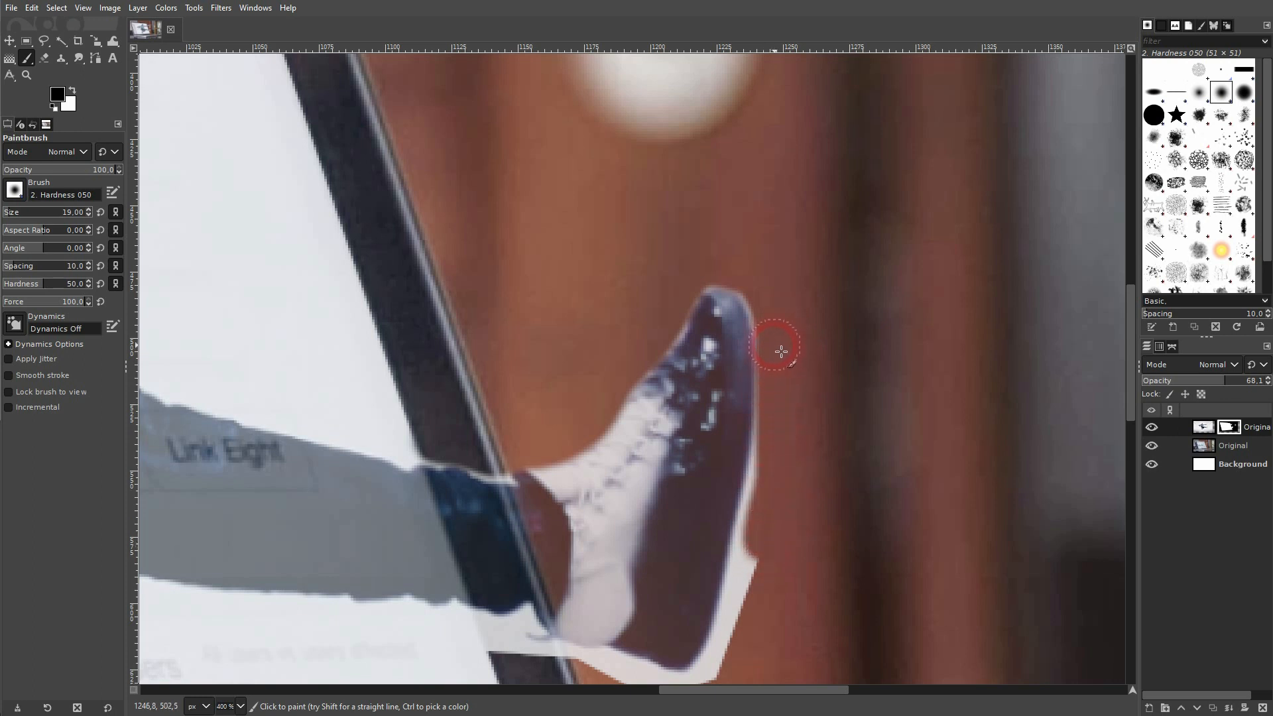
pyautogui.moveTo(824, 564); pyautogui.dragTo(727, 277)
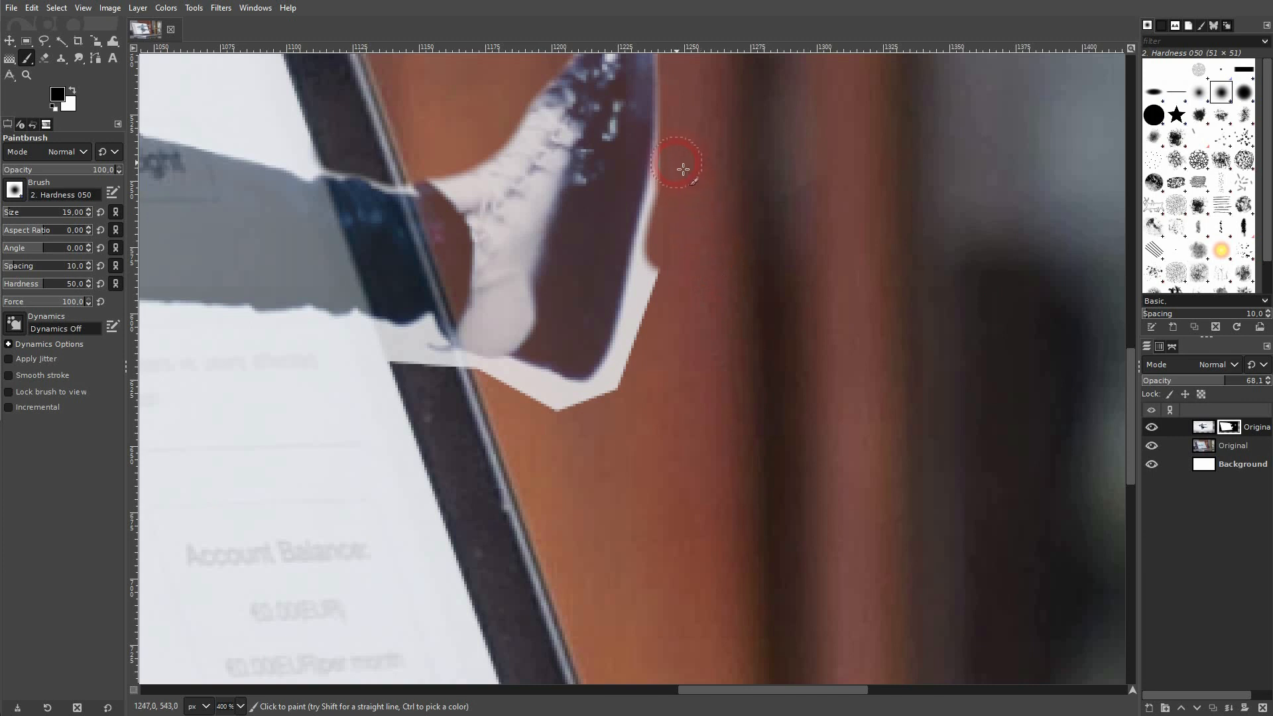
pyautogui.moveTo(675, 216)
pyautogui.mouseDown()
pyautogui.moveTo(636, 379)
pyautogui.moveTo(566, 403)
pyautogui.moveTo(469, 370)
pyautogui.moveTo(446, 375)
pyautogui.moveTo(431, 358)
pyautogui.mouseUp()
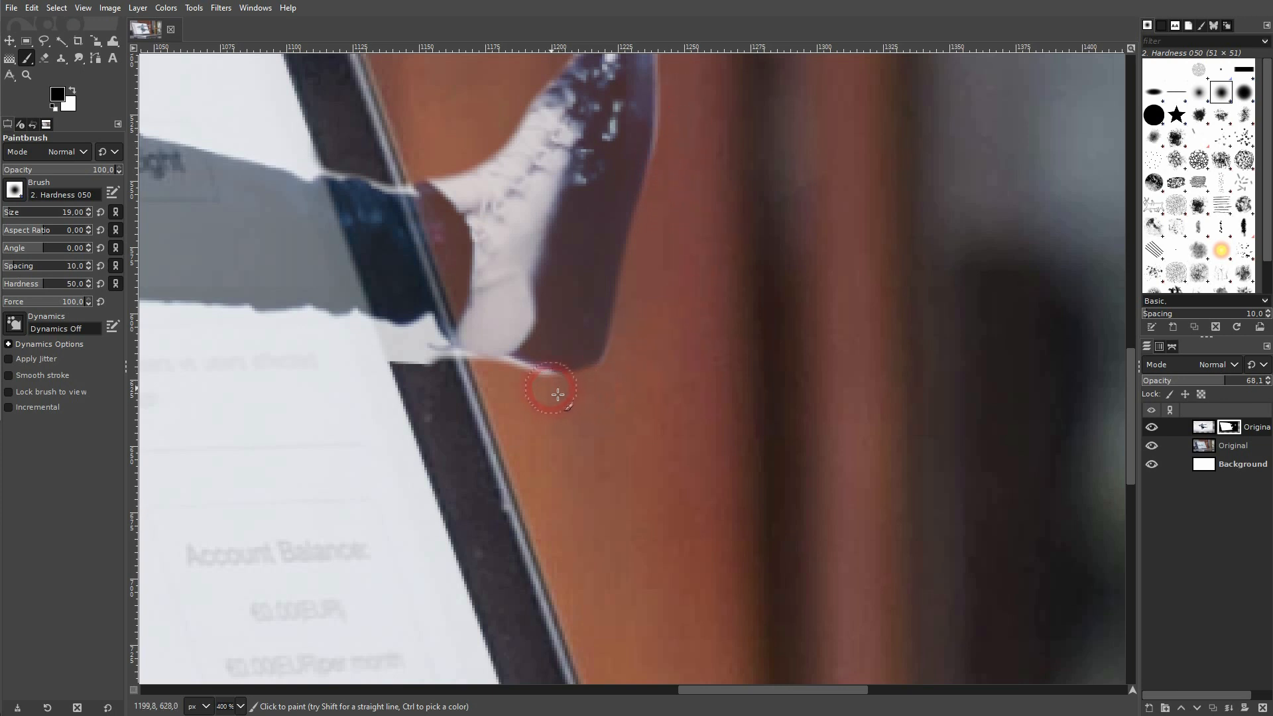
pyautogui.moveTo(515, 382)
pyautogui.mouseDown()
pyautogui.moveTo(477, 362)
pyautogui.moveTo(429, 364)
pyautogui.moveTo(417, 334)
pyautogui.moveTo(377, 330)
pyautogui.moveTo(410, 364)
pyautogui.mouseUp()
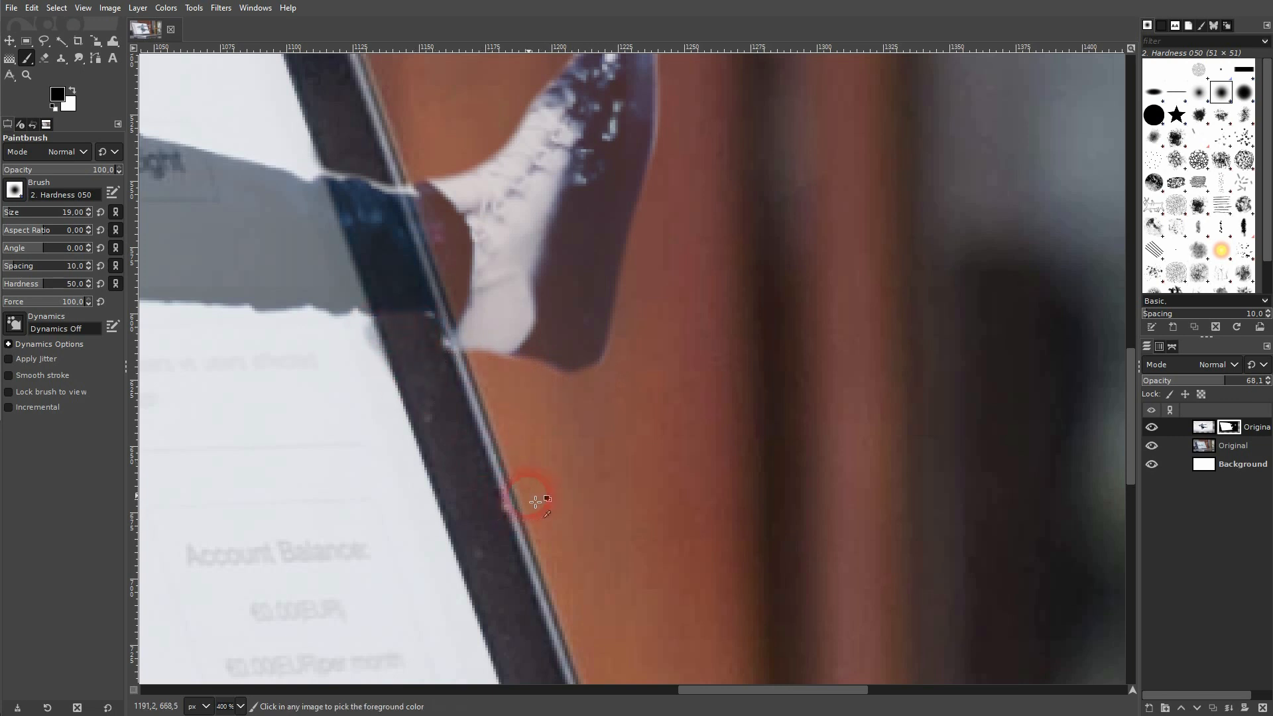
# Step: Using a 10 px brush, mask out the cuff button over the frame in black and restore the display edge below the sleeve in white
pyautogui.keyDown('ctrl'); pyautogui.scroll(-5, 526, 327); pyautogui.keyUp('ctrl')
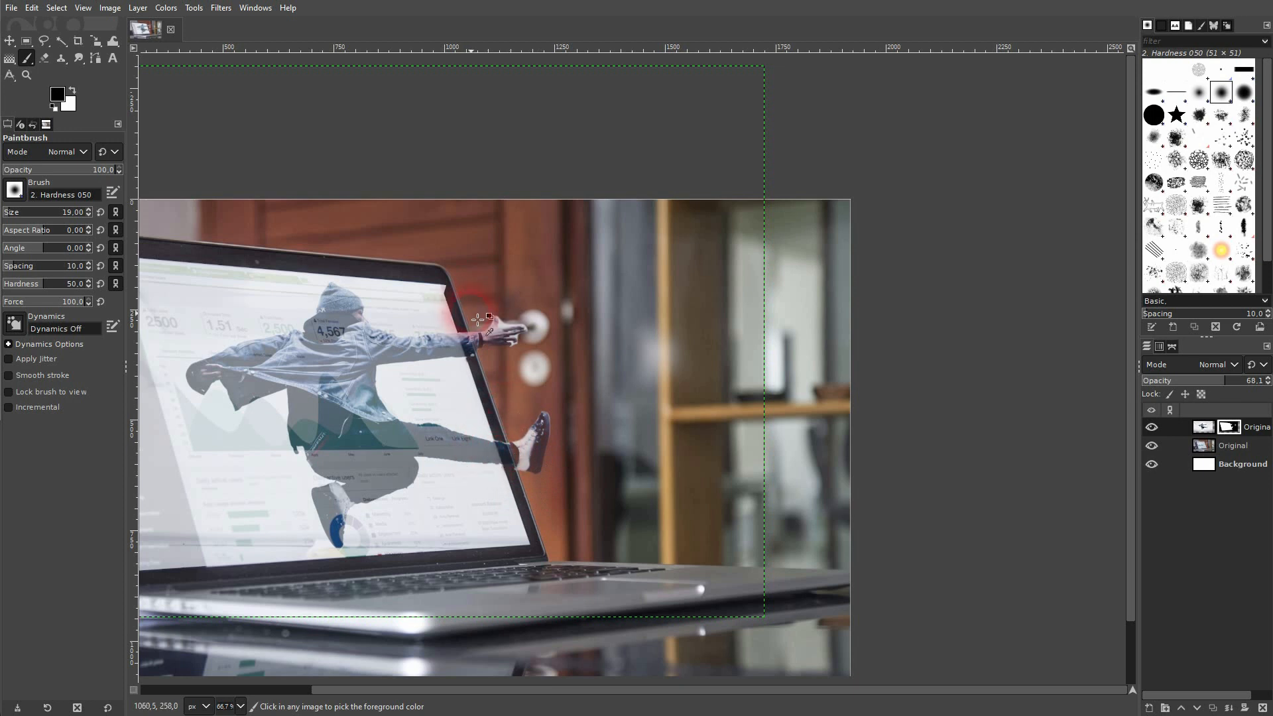
pyautogui.scroll(8, 477, 320)
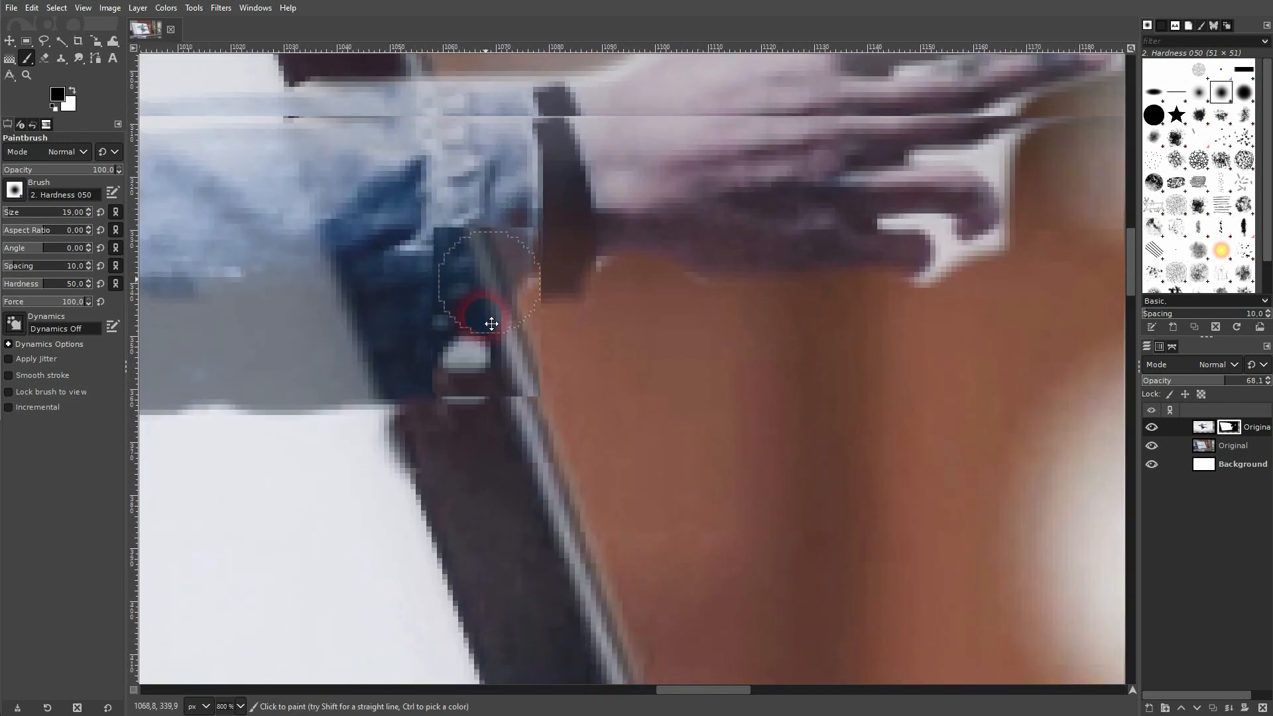
pyautogui.click(101, 211)
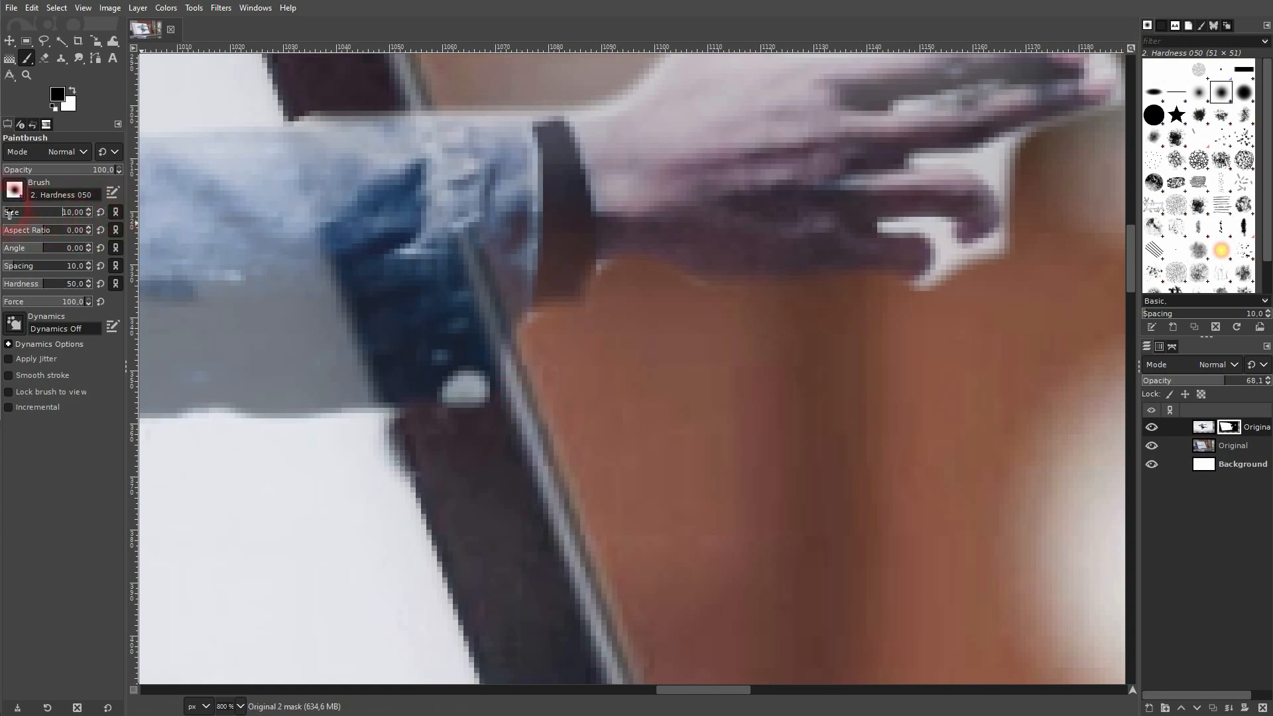
pyautogui.moveTo(466, 446)
pyautogui.mouseDown()
pyautogui.moveTo(474, 389)
pyautogui.moveTo(458, 405)
pyautogui.moveTo(464, 430)
pyautogui.mouseUp()
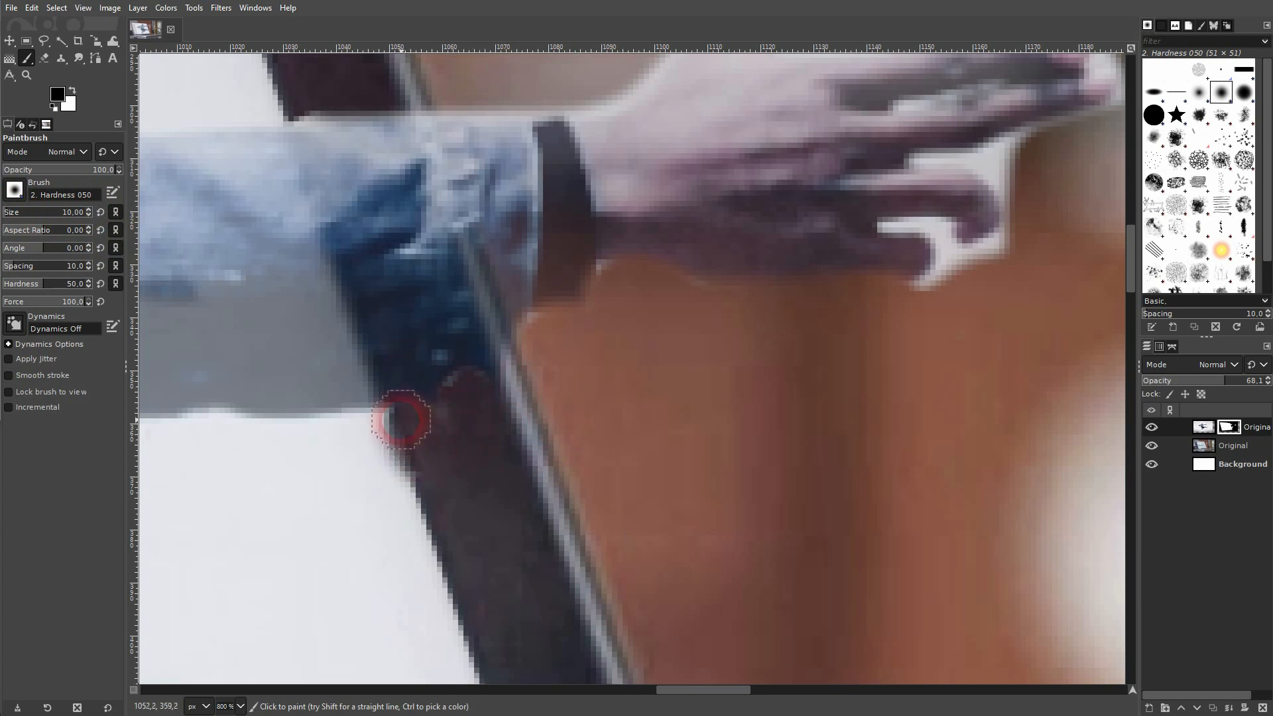
pyautogui.press('x')
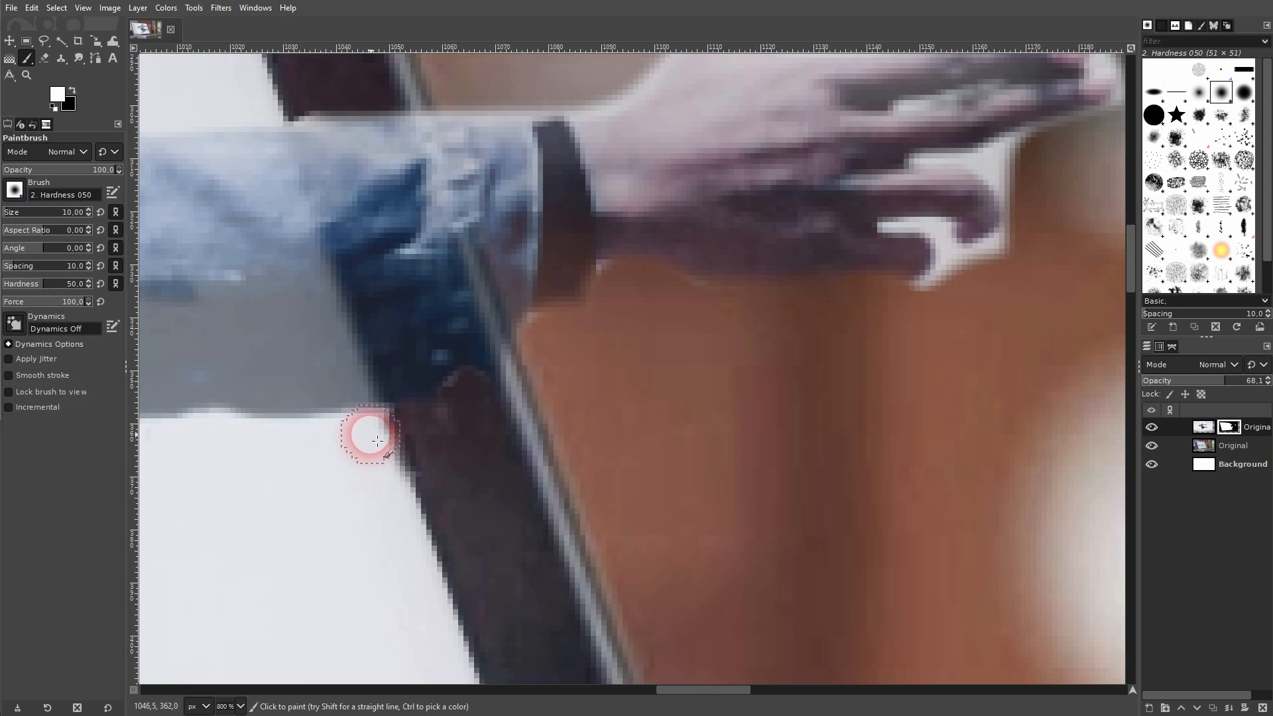
# Step: Switch back to black and mask out the pale fringe around the tips of the lower fingers
pyautogui.press('x')
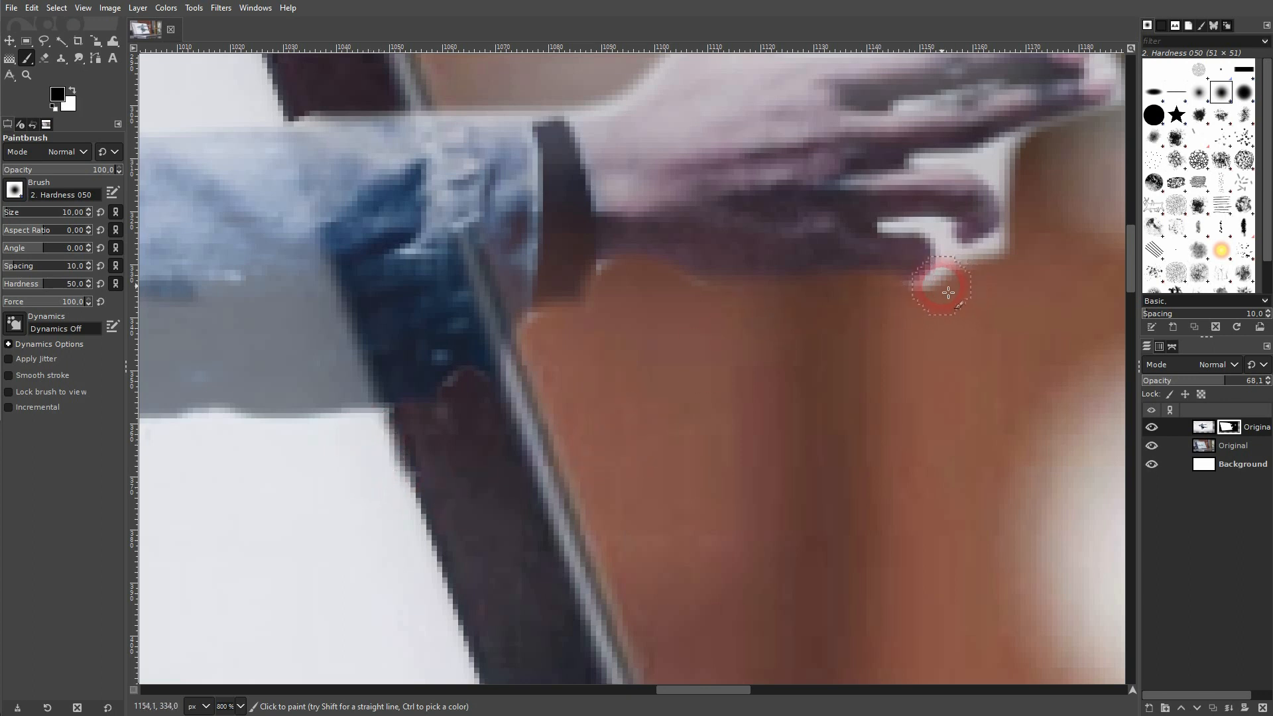
pyautogui.moveTo(961, 267); pyautogui.dragTo(1000, 263)
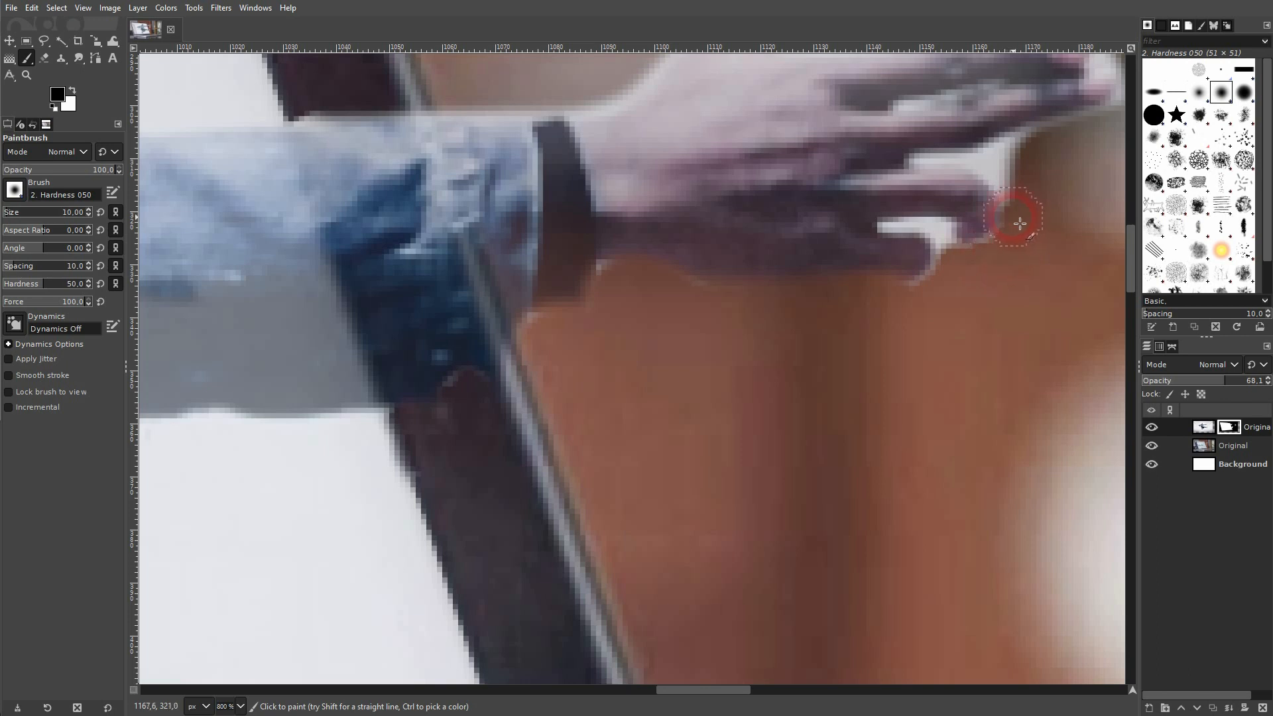
pyautogui.moveTo(1018, 201)
pyautogui.mouseDown()
pyautogui.moveTo(1015, 170)
pyautogui.moveTo(1046, 148)
pyautogui.mouseUp()
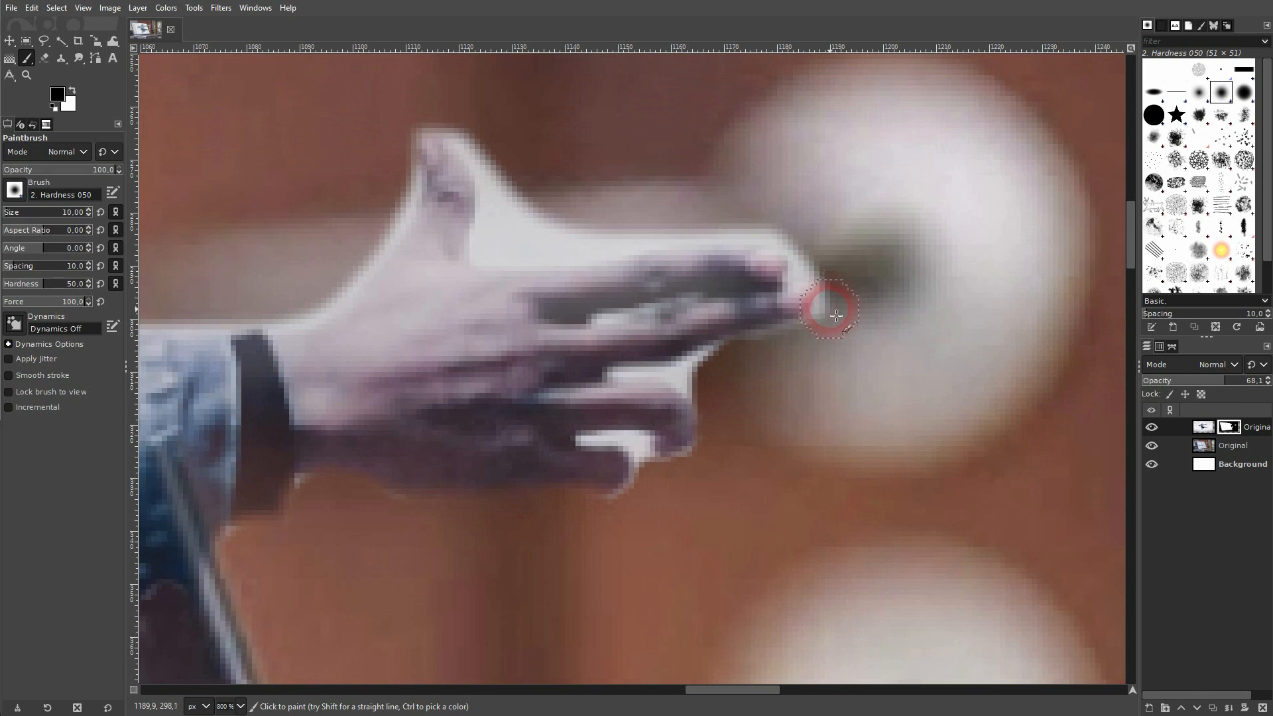
# Step: Mask out the pale fringe around the pointing fingertips, along the upper finger, around the thumb and toward the wrist
pyautogui.moveTo(841, 297)
pyautogui.mouseDown()
pyautogui.moveTo(815, 283)
pyautogui.moveTo(809, 245)
pyautogui.moveTo(775, 228)
pyautogui.moveTo(506, 243)
pyautogui.moveTo(506, 176)
pyautogui.moveTo(534, 214)
pyautogui.moveTo(442, 128)
pyautogui.mouseUp()
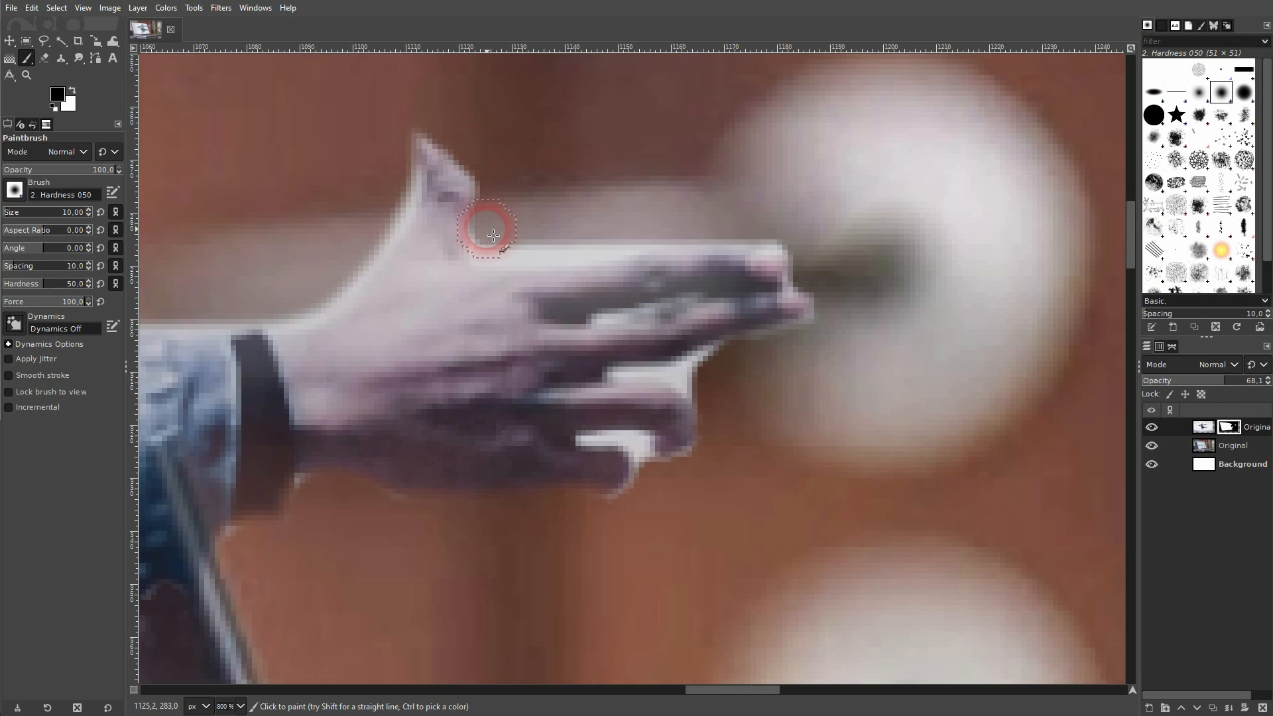
pyautogui.moveTo(492, 243); pyautogui.dragTo(791, 243)
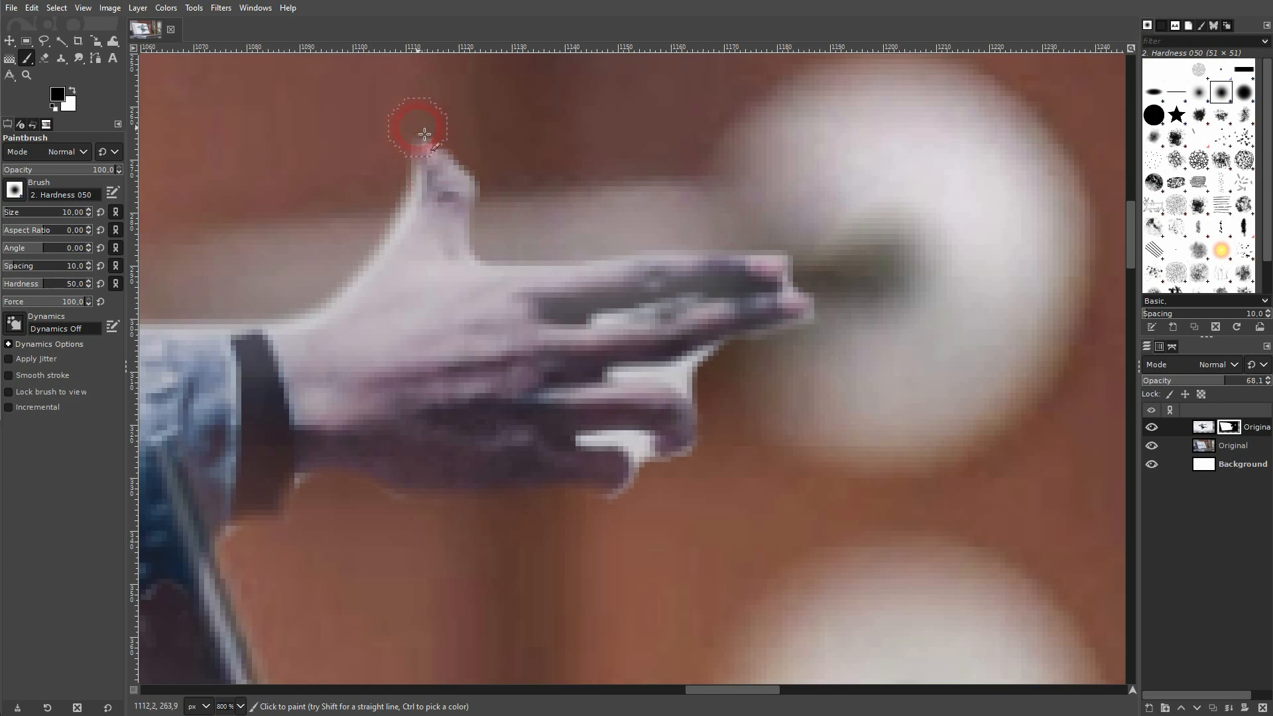
pyautogui.moveTo(398, 193)
pyautogui.mouseDown()
pyautogui.moveTo(368, 243)
pyautogui.moveTo(391, 213)
pyautogui.moveTo(387, 223)
pyautogui.mouseUp()
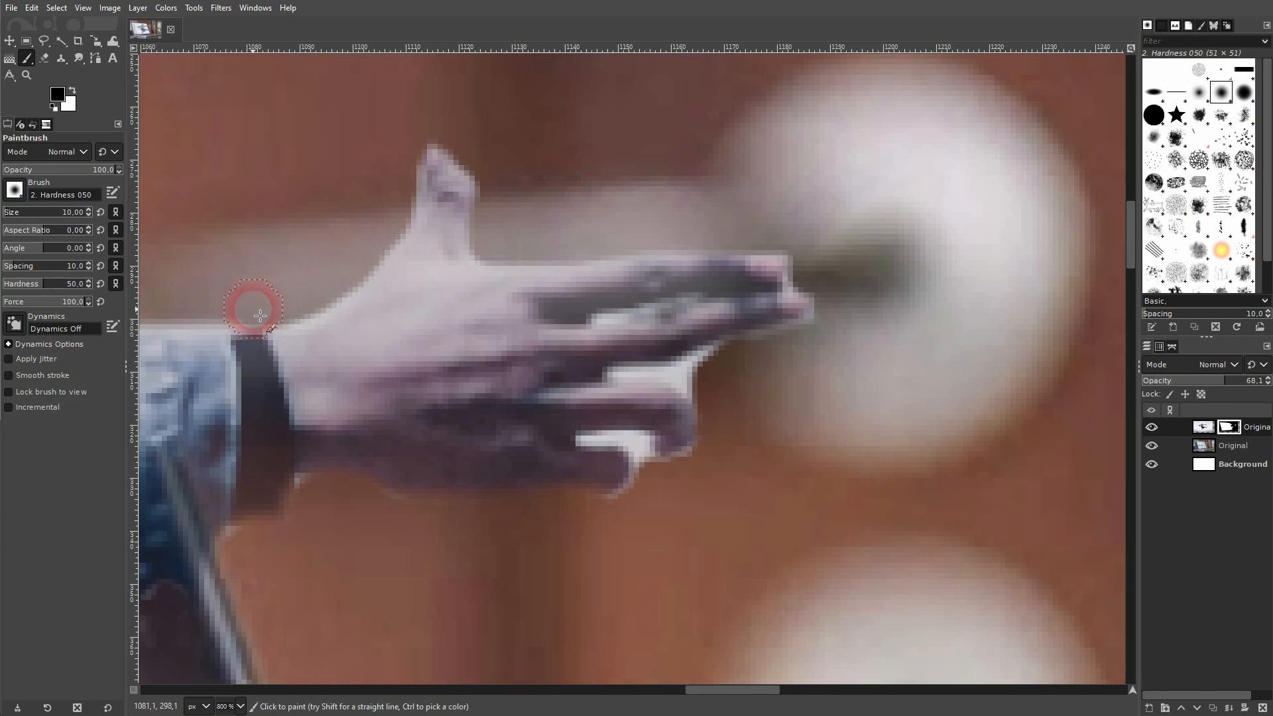
pyautogui.moveTo(236, 281); pyautogui.dragTo(599, 305)
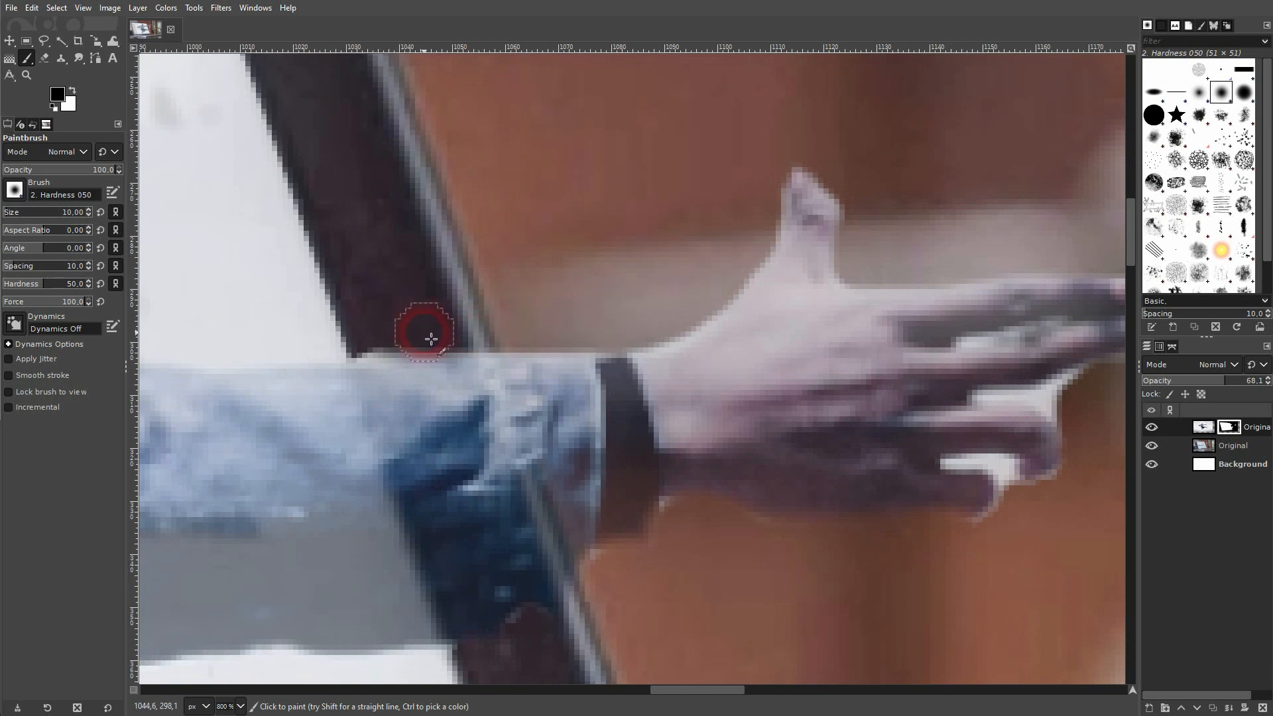
# Step: Restore the display edge below the outstretched leg by painting white on the mask, and return the foreground colour to black
pyautogui.scroll(-5, 601, 399)
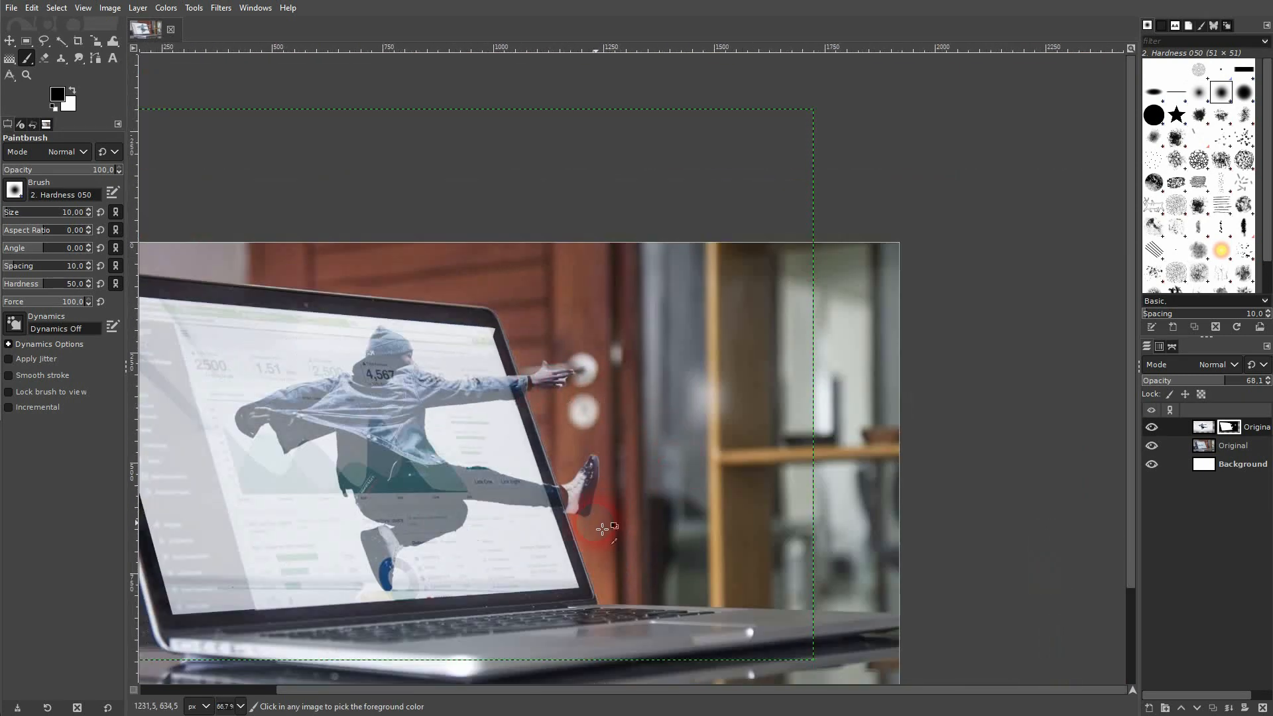
pyautogui.scroll(4, 602, 528)
pyautogui.scroll(4, 368, 491)
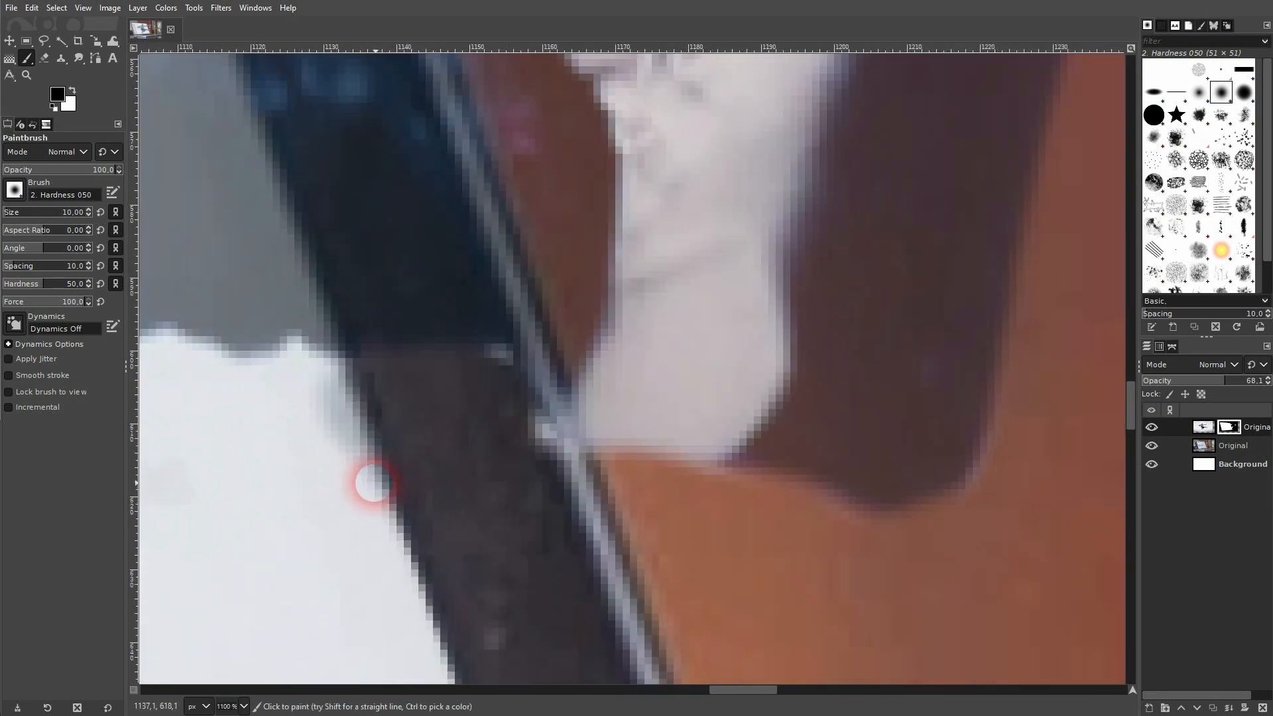
pyautogui.press('x')
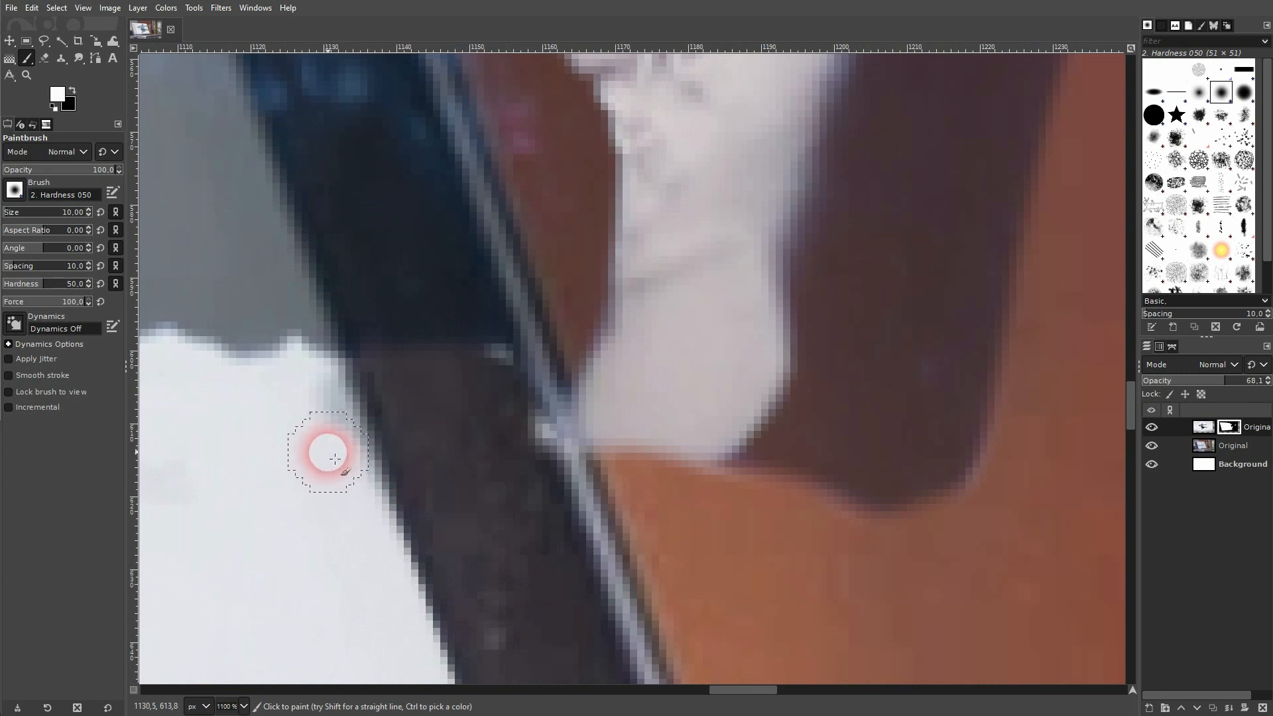
pyautogui.moveTo(322, 400); pyautogui.dragTo(336, 425)
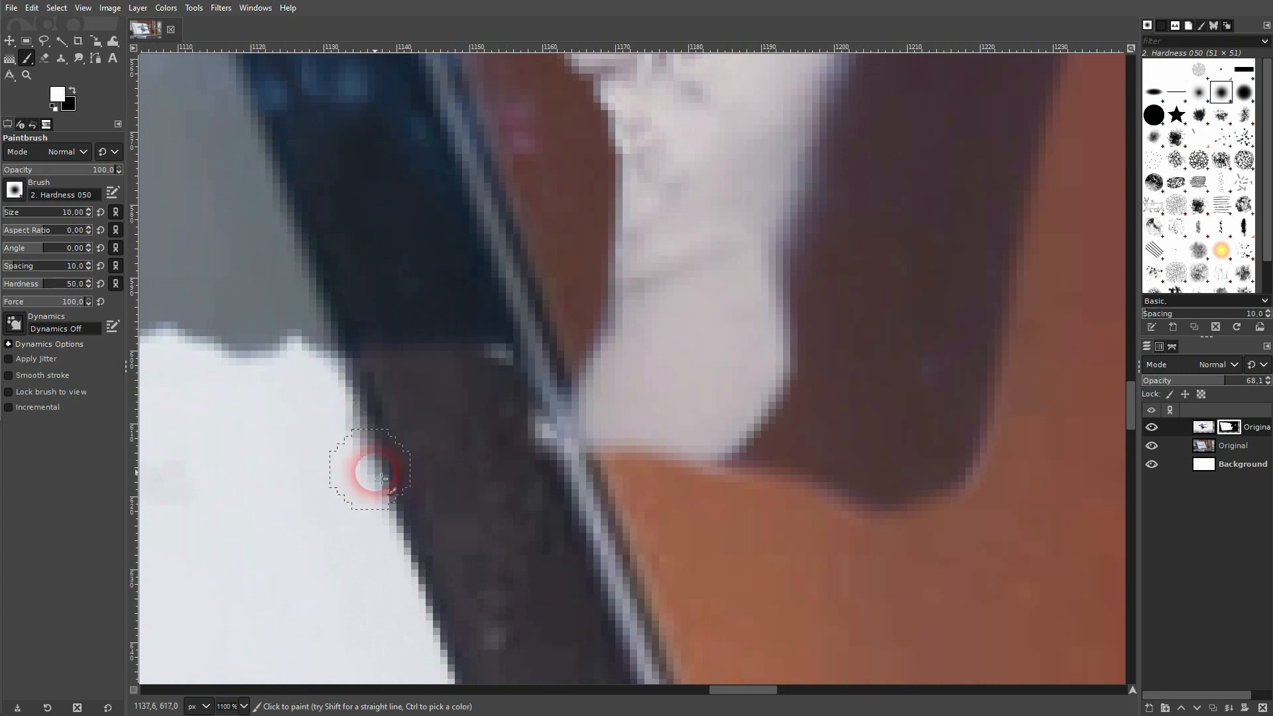
pyautogui.press('x')
pyautogui.scroll(-5, 623, 497)
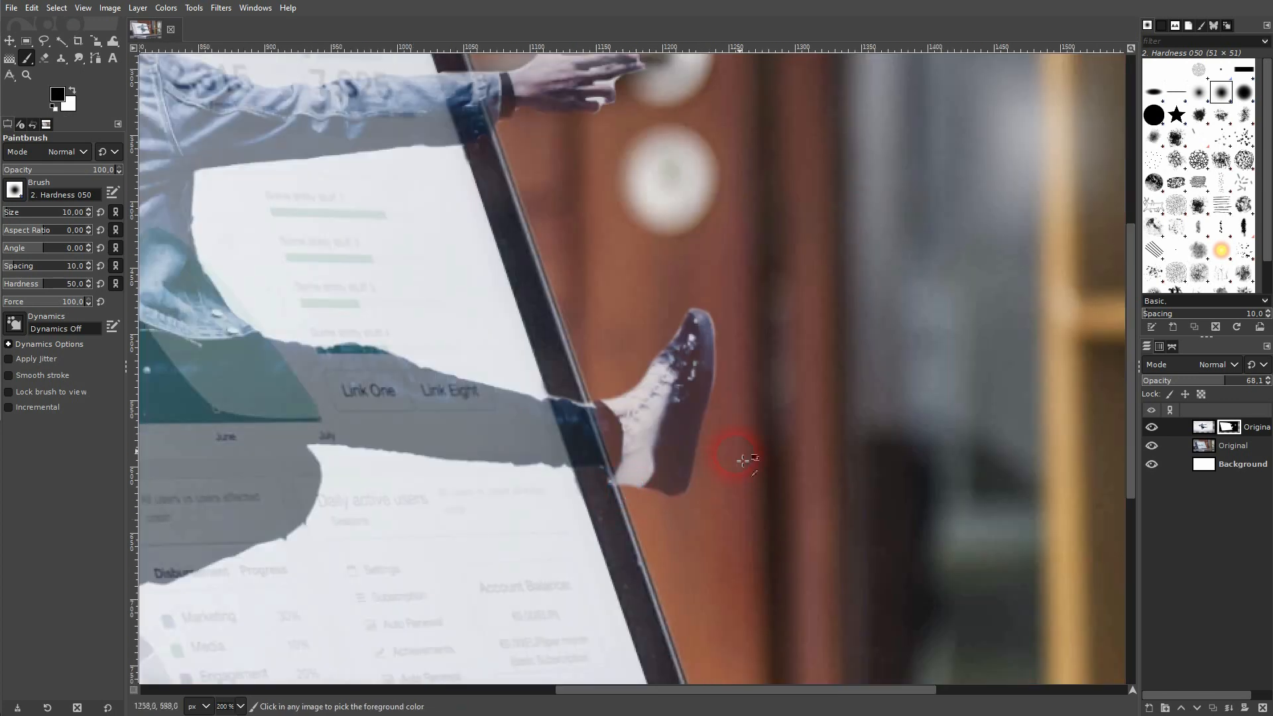
# Step: Touch up the mask edge around the ankle and shoe with the 10 px black brush
pyautogui.scroll(3, 595, 413)
pyautogui.scroll(2, 595, 413)
pyautogui.moveTo(592, 414)
pyautogui.mouseDown()
pyautogui.moveTo(660, 442)
pyautogui.moveTo(582, 425)
pyautogui.moveTo(501, 373)
pyautogui.moveTo(390, 381)
pyautogui.moveTo(463, 368)
pyautogui.moveTo(606, 428)
pyautogui.moveTo(625, 420)
pyautogui.moveTo(609, 347)
pyautogui.mouseUp()
pyautogui.scroll(-5, 609, 348)
pyautogui.scroll(-2, 606, 340)
# Step: Reduce the brush size to 4 px and mask out the pale gaps between the lower fingers in black
pyautogui.scroll(8, 610, 142)
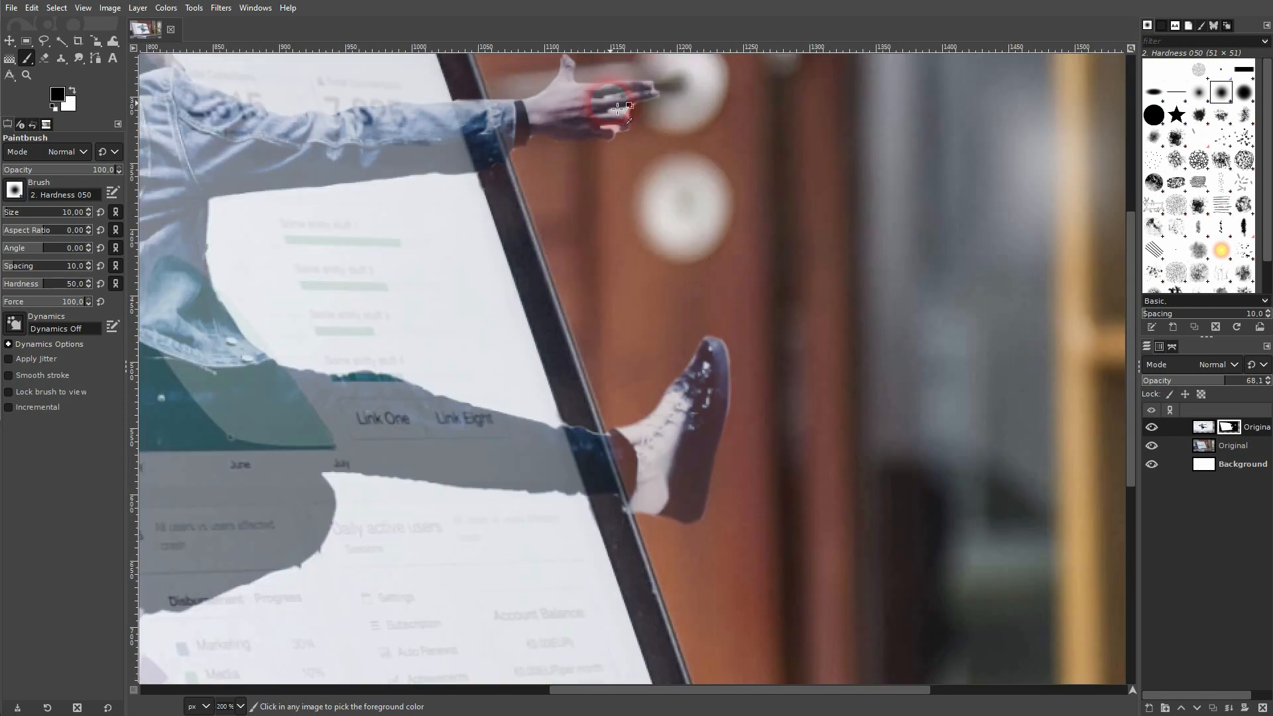
pyautogui.scroll(5, 667, 145)
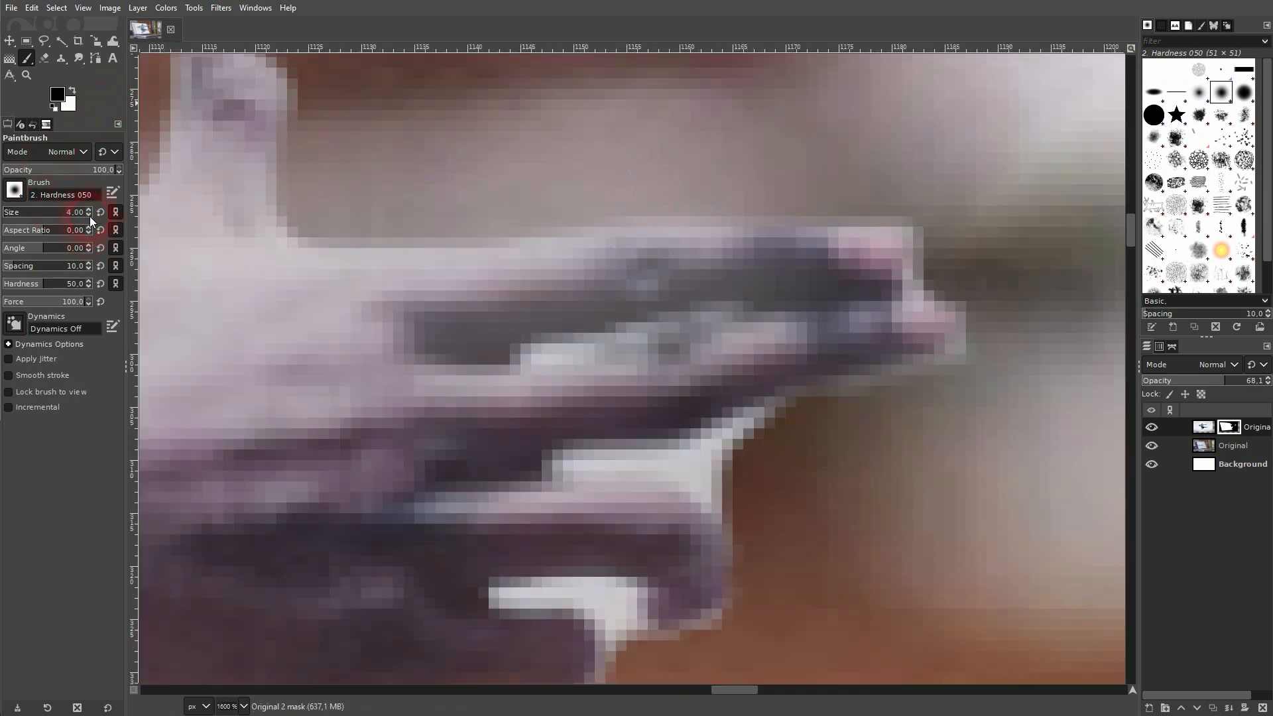
pyautogui.moveTo(734, 469)
pyautogui.mouseDown()
pyautogui.moveTo(577, 472)
pyautogui.moveTo(684, 469)
pyautogui.moveTo(777, 431)
pyautogui.moveTo(755, 464)
pyautogui.moveTo(706, 484)
pyautogui.moveTo(726, 499)
pyautogui.moveTo(680, 482)
pyautogui.moveTo(614, 488)
pyautogui.mouseUp()
pyautogui.scroll(-5, 630, 483)
pyautogui.hscroll(1, 630, 484)
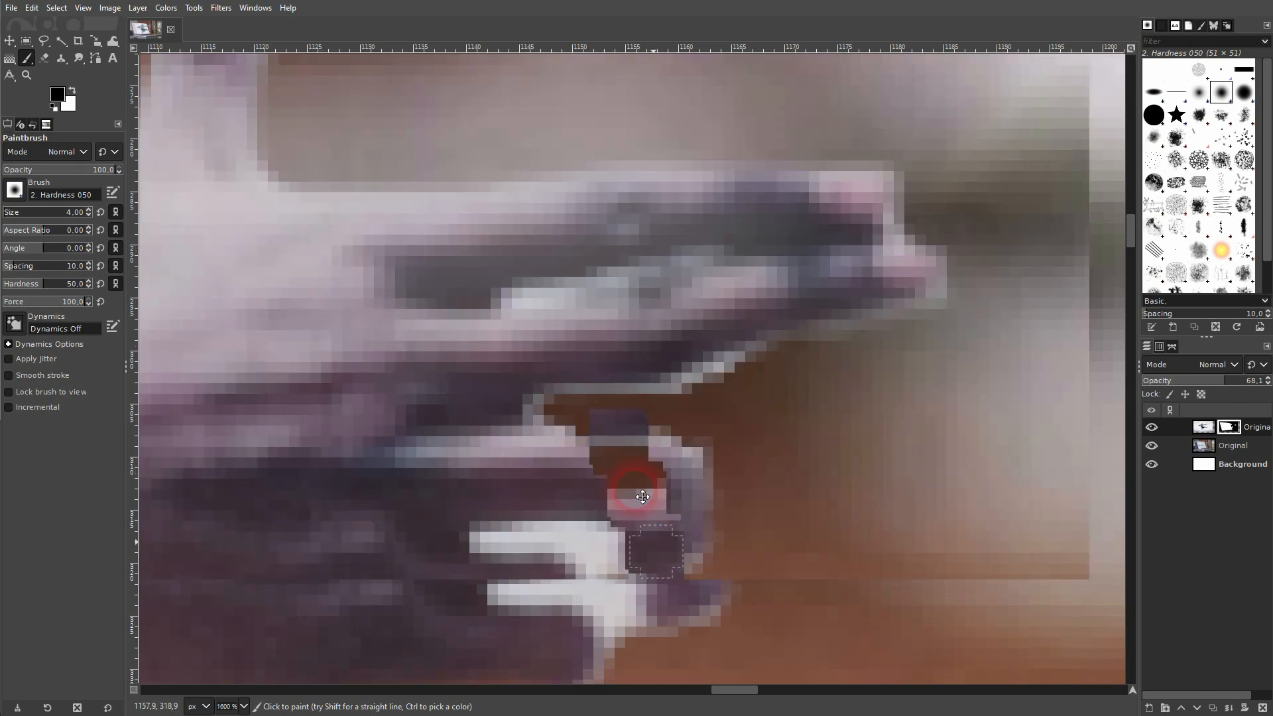
pyautogui.moveTo(609, 463)
pyautogui.mouseDown()
pyautogui.moveTo(583, 431)
pyautogui.moveTo(492, 425)
pyautogui.moveTo(578, 426)
pyautogui.moveTo(609, 444)
pyautogui.mouseUp()
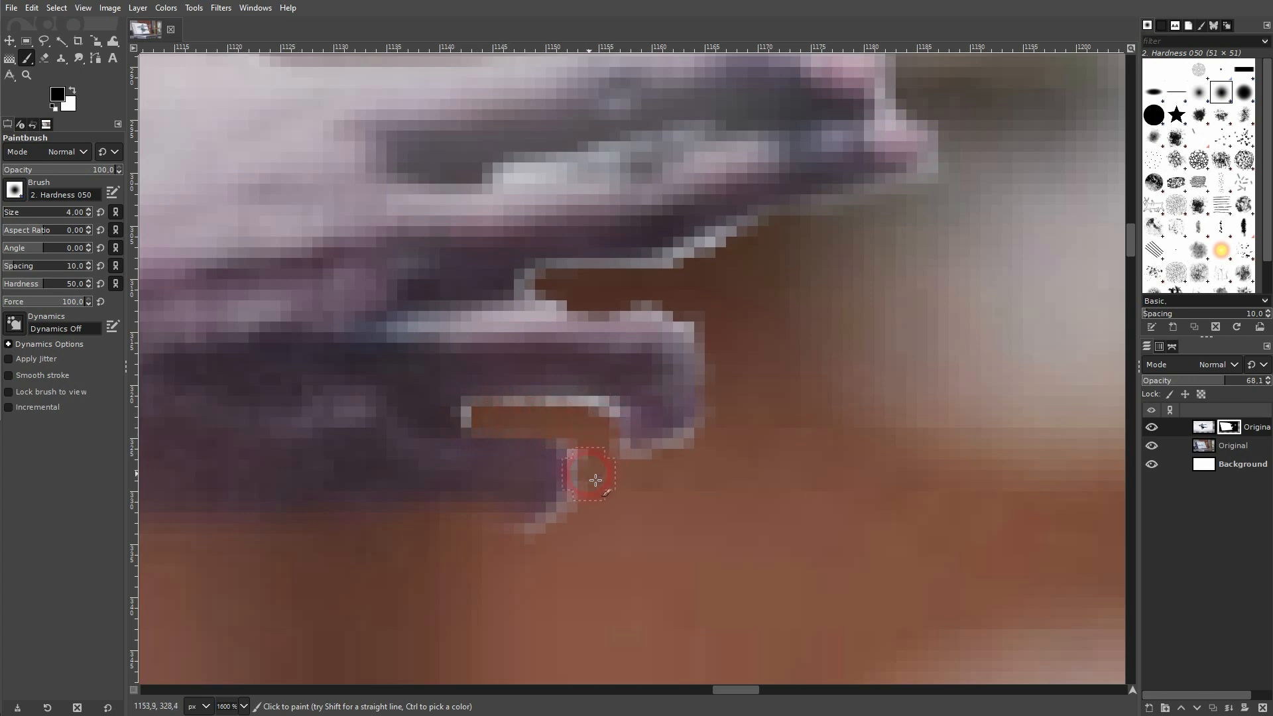
pyautogui.scroll(4, 617, 500)
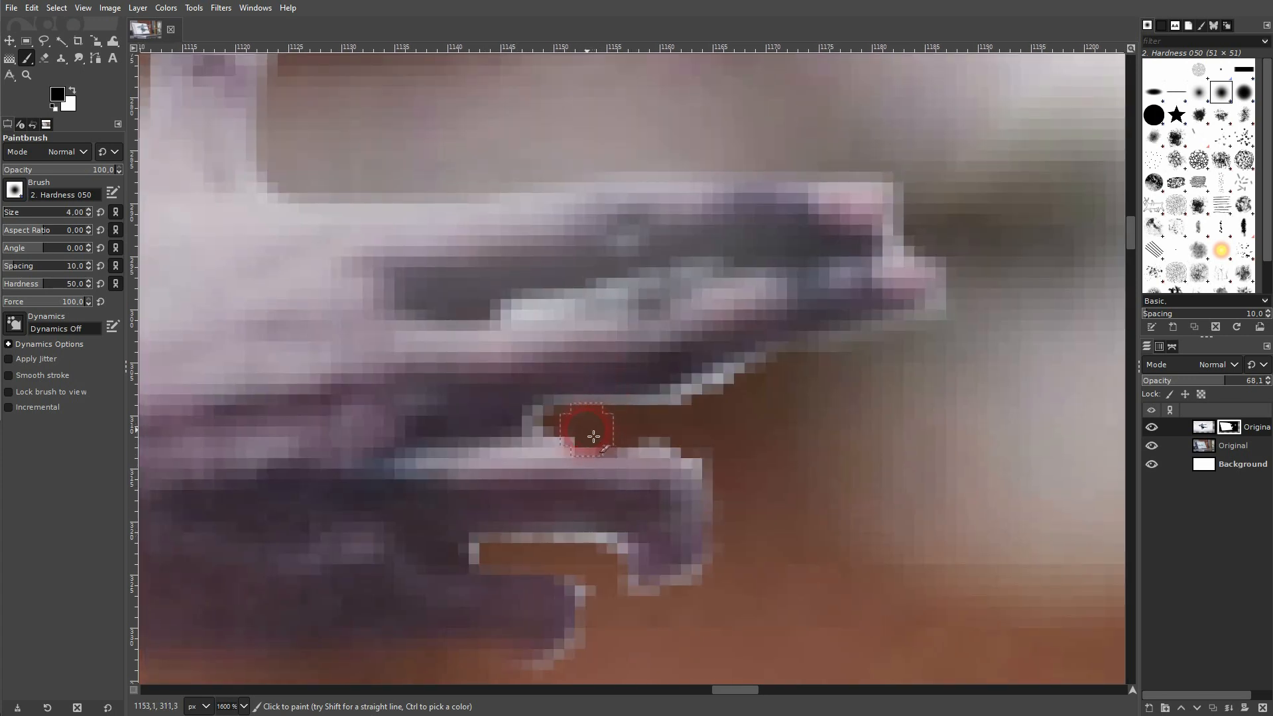
# Step: Mask out the remaining fringe along the top of the lower finger and around the upper fingertip
pyautogui.moveTo(566, 451); pyautogui.dragTo(505, 454)
pyautogui.moveTo(561, 232); pyautogui.dragTo(649, 315)
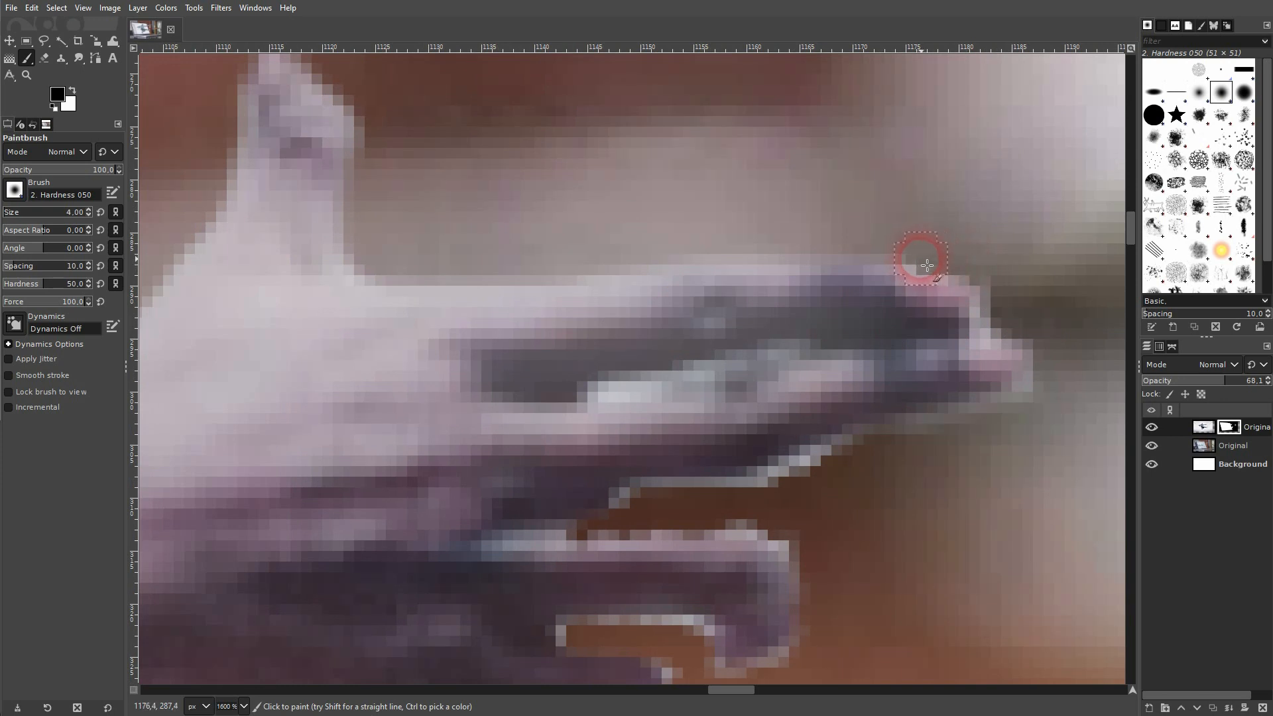
pyautogui.moveTo(728, 259)
pyautogui.mouseDown()
pyautogui.moveTo(601, 288)
pyautogui.moveTo(398, 291)
pyautogui.moveTo(430, 251)
pyautogui.moveTo(432, 295)
pyautogui.moveTo(395, 294)
pyautogui.moveTo(421, 242)
pyautogui.moveTo(477, 325)
pyautogui.moveTo(667, 321)
pyautogui.mouseUp()
# Step: Mask out the small pale gap enclosed between the two upper pointing fingers with the 4 px brush
pyautogui.keyDown('ctrl'); pyautogui.scroll(-10, 407, 273); pyautogui.keyUp('ctrl')
pyautogui.keyDown('ctrl'); pyautogui.scroll(12, 392, 281); pyautogui.keyUp('ctrl')
pyautogui.keyDown('ctrl'); pyautogui.scroll(-6, 664, 328); pyautogui.keyUp('ctrl')
pyautogui.keyDown('ctrl'); pyautogui.scroll(6, 718, 341); pyautogui.keyUp('ctrl')
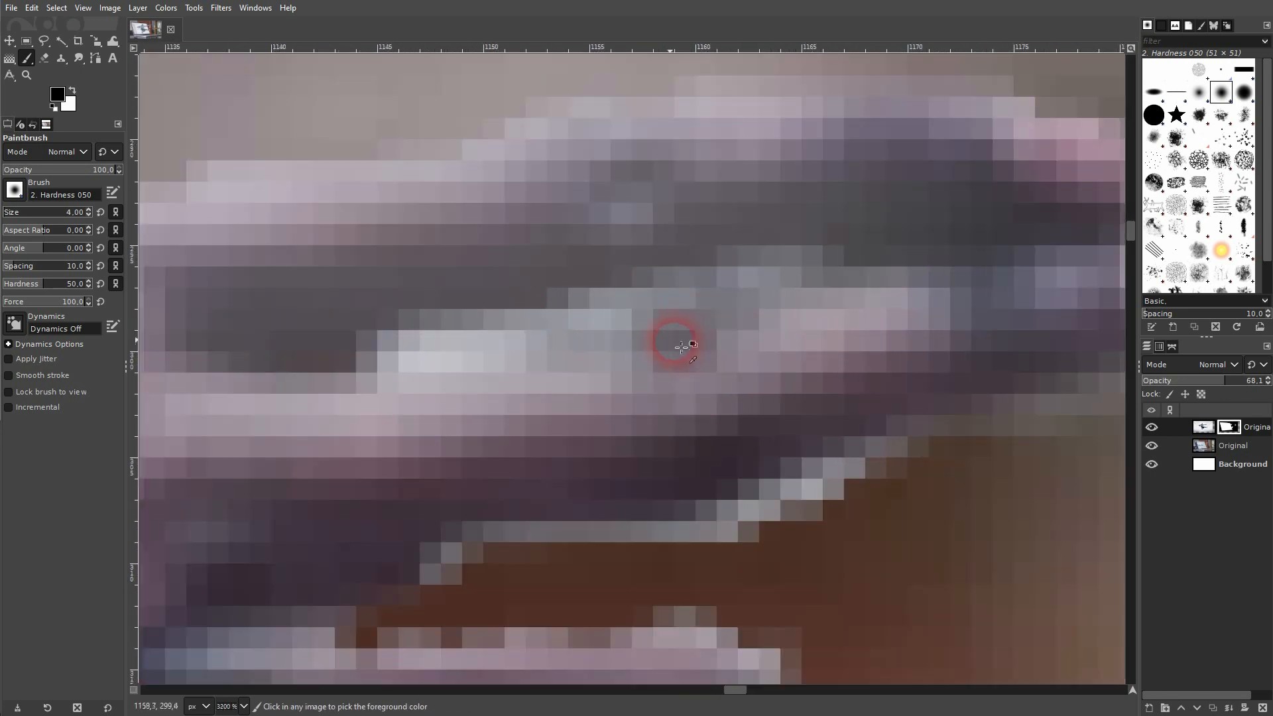
pyautogui.moveTo(469, 356)
pyautogui.mouseDown()
pyautogui.moveTo(412, 358)
pyautogui.moveTo(523, 344)
pyautogui.moveTo(634, 352)
pyautogui.mouseUp()
pyautogui.keyDown('ctrl'); pyautogui.scroll(-8, 635, 352); pyautogui.keyUp('ctrl')
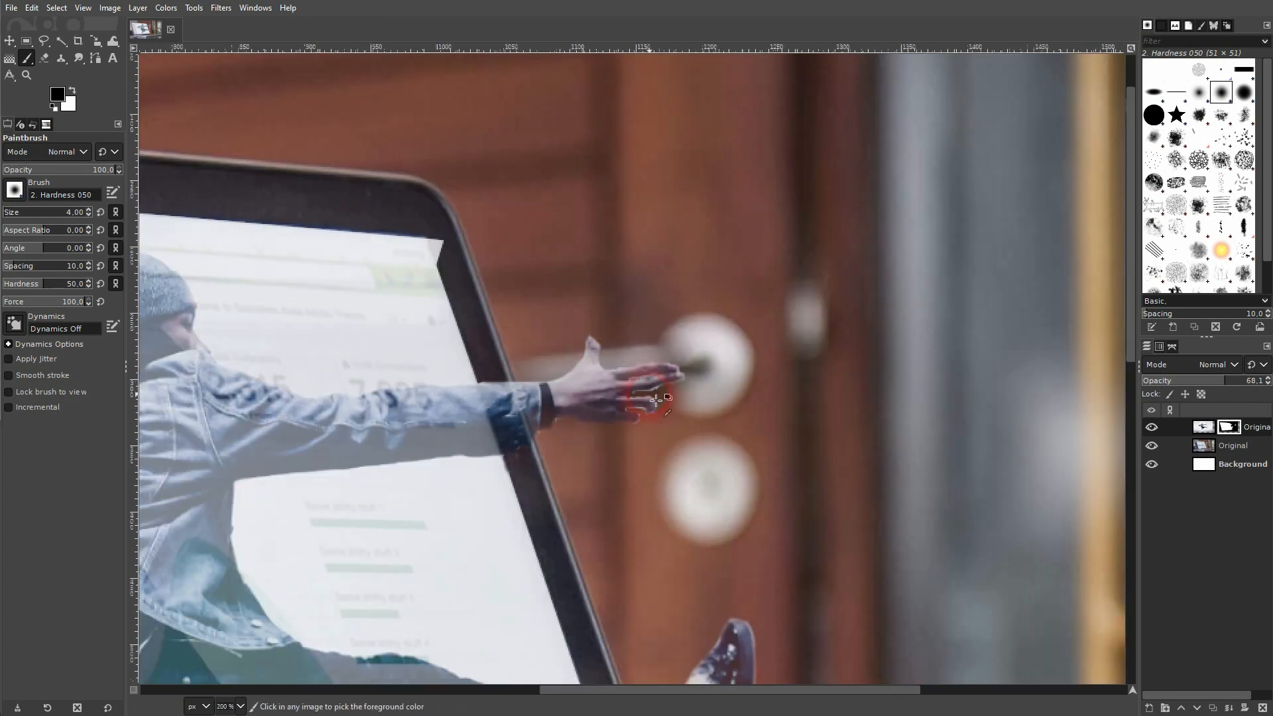
# Step: Restore the dancer layer's opacity to 100, switch to the Move tool and select the Background layer
pyautogui.keyDown('ctrl'); pyautogui.scroll(-5, 640, 410); pyautogui.keyUp('ctrl')
pyautogui.keyDown('ctrl'); pyautogui.scroll(2, 605, 515); pyautogui.keyUp('ctrl')
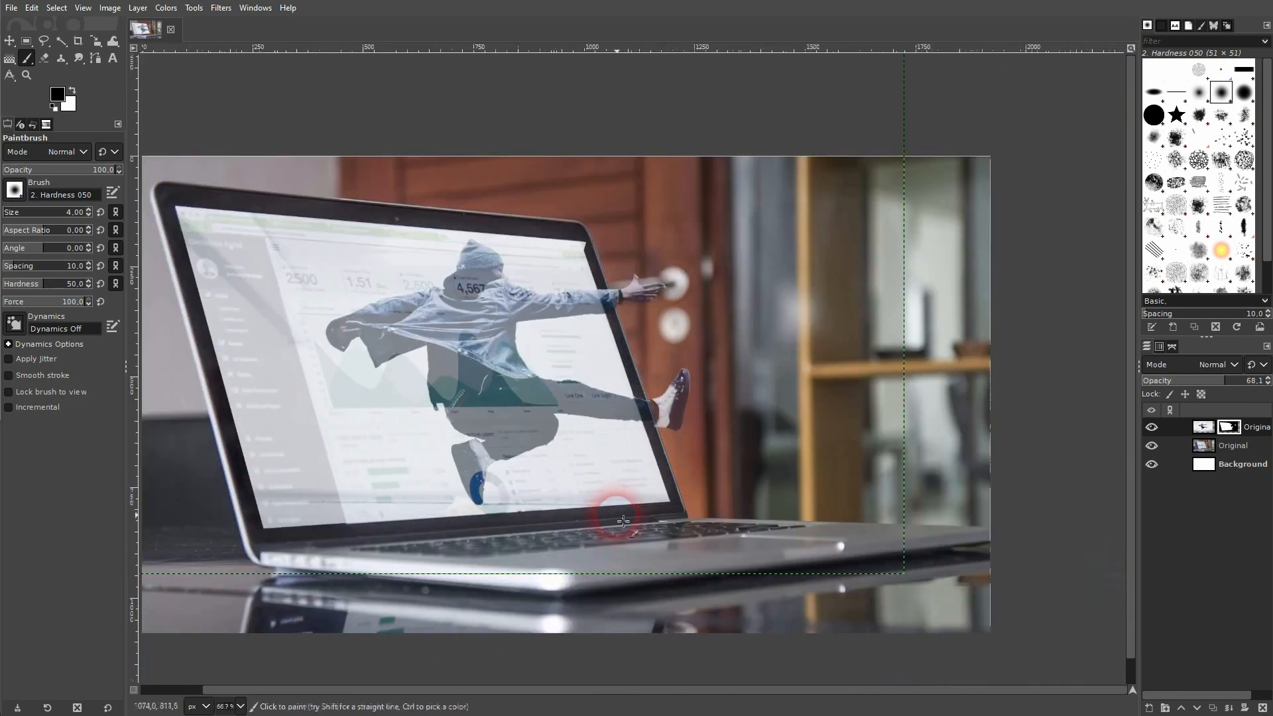
pyautogui.moveTo(1228, 381); pyautogui.dragTo(1266, 381)
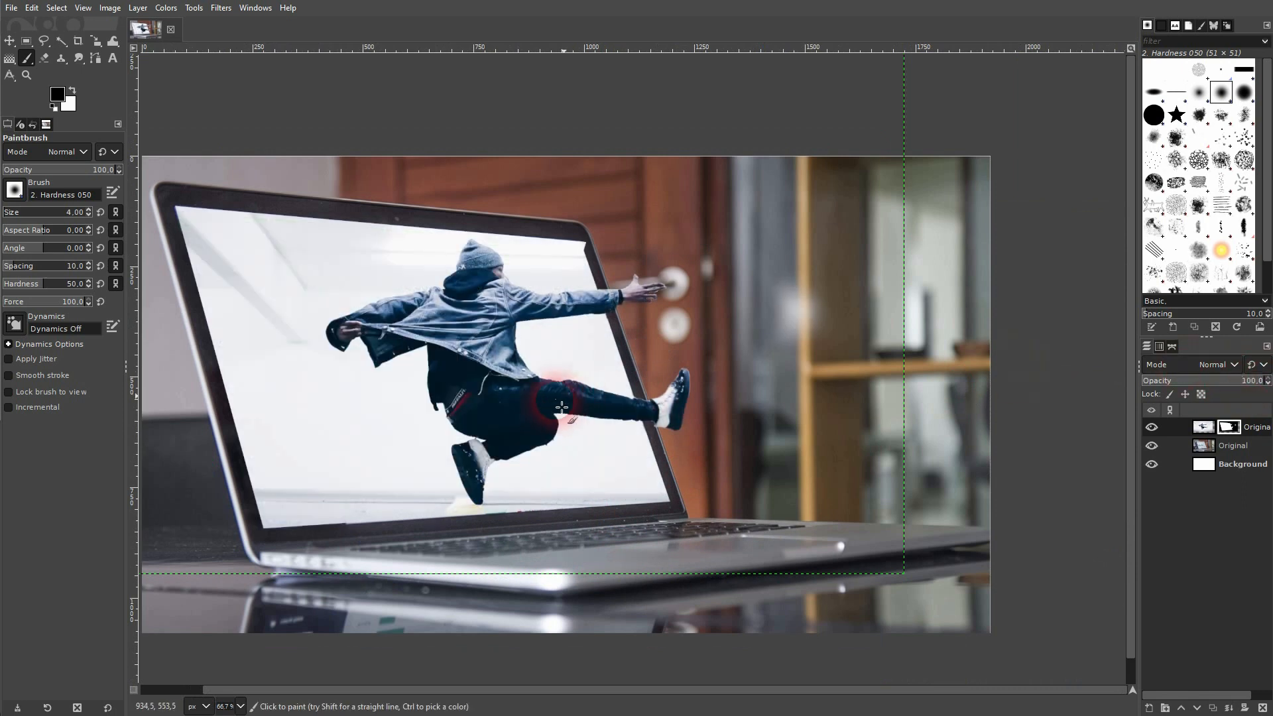
pyautogui.click(14, 40)
pyautogui.keyDown('ctrl'); pyautogui.scroll(-1, 378, 352); pyautogui.keyUp('ctrl')
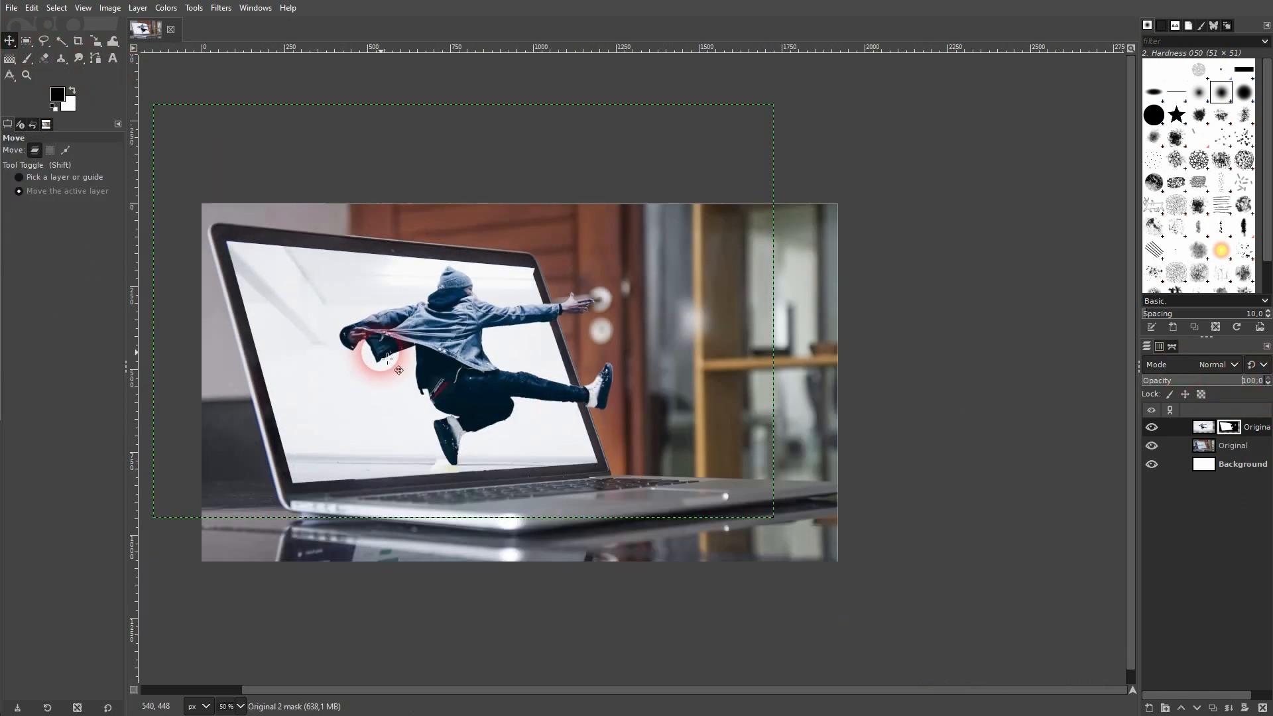
pyautogui.click(1239, 466)
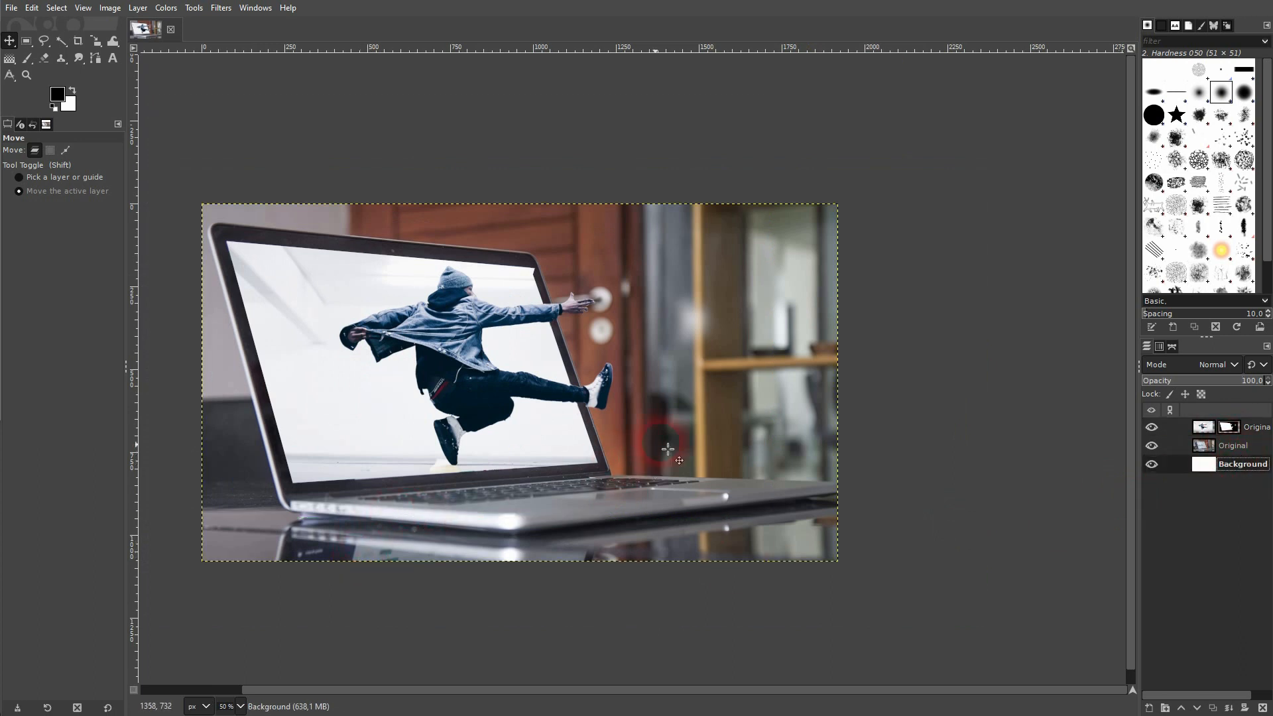